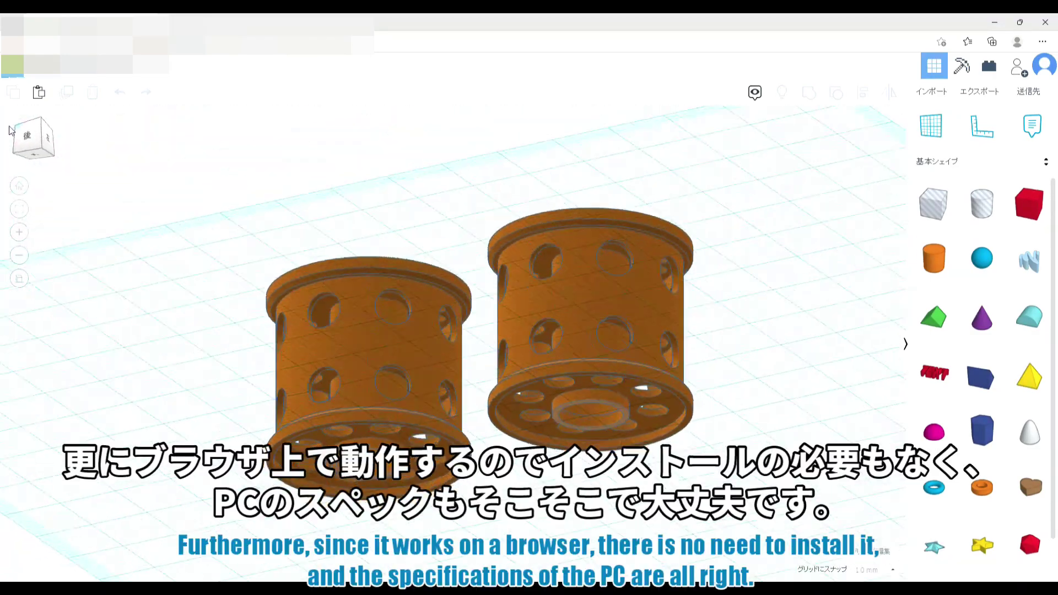
# Turn the second of the two spool models into a hole shape.
pyautogui.moveTo(102, 244); pyautogui.dragTo(96, 228, button='middle')
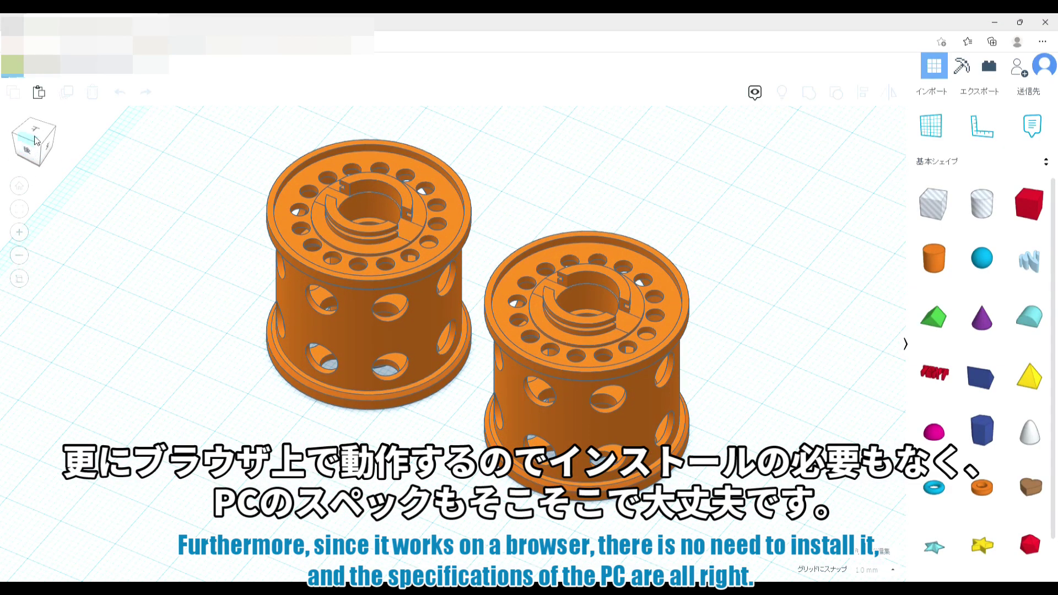
pyautogui.moveTo(41, 146); pyautogui.dragTo(53, 149)
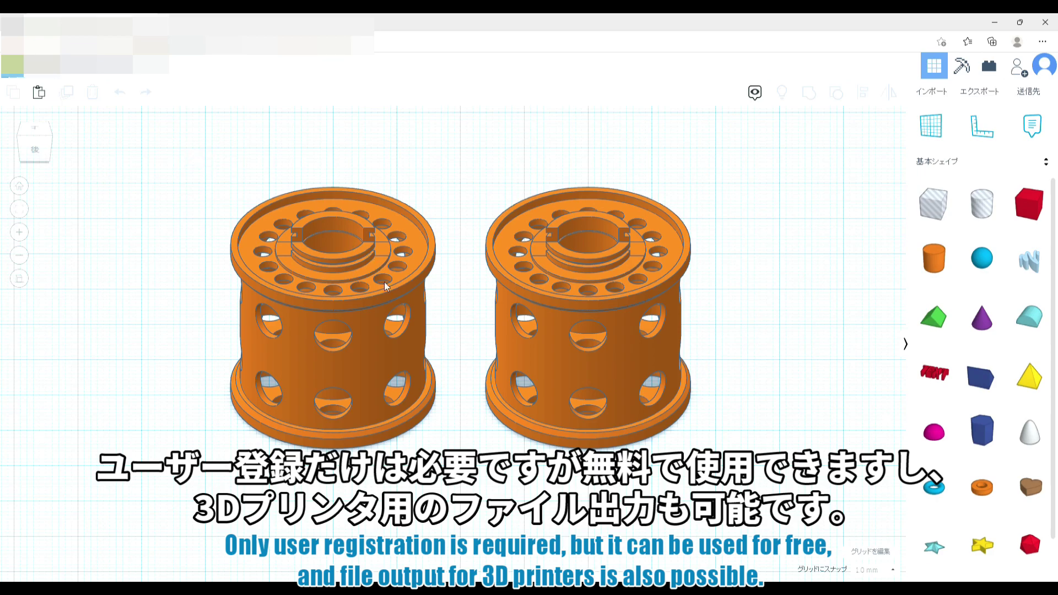
pyautogui.click(641, 333)
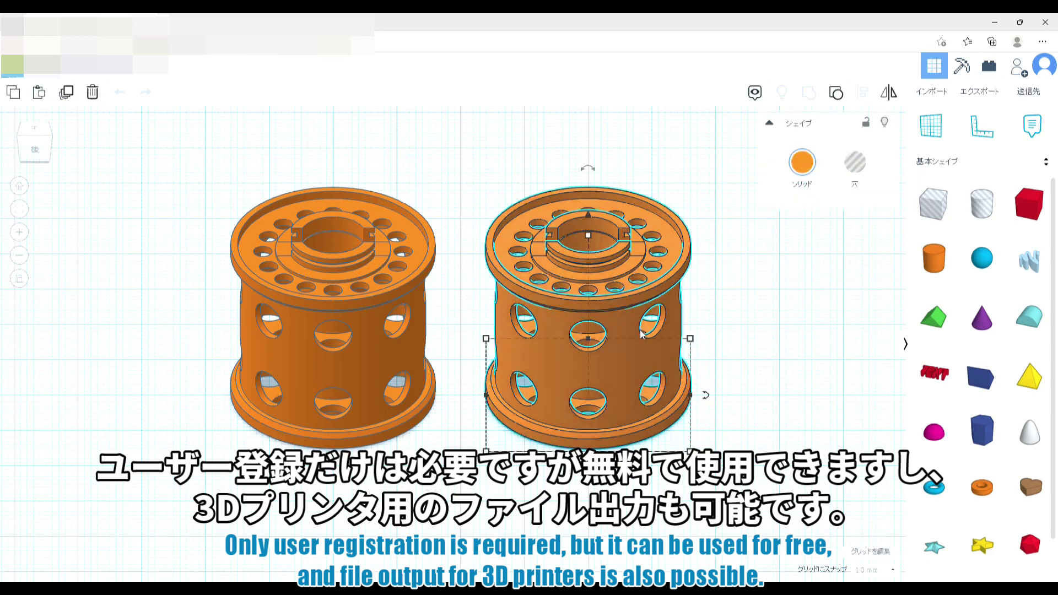
pyautogui.click(862, 175)
pyautogui.click(793, 259)
pyautogui.moveTo(52, 134)
pyautogui.mouseDown()
pyautogui.moveTo(50, 117)
pyautogui.moveTo(62, 135)
pyautogui.moveTo(63, 104)
pyautogui.moveTo(61, 130)
pyautogui.moveTo(48, 132)
pyautogui.mouseUp()
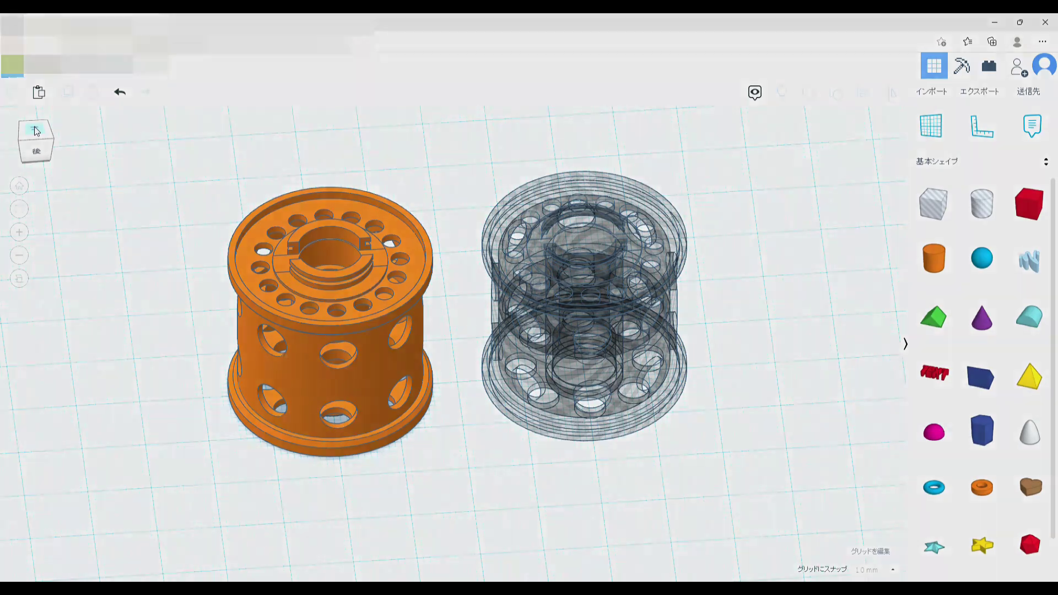
pyautogui.click(36, 131)
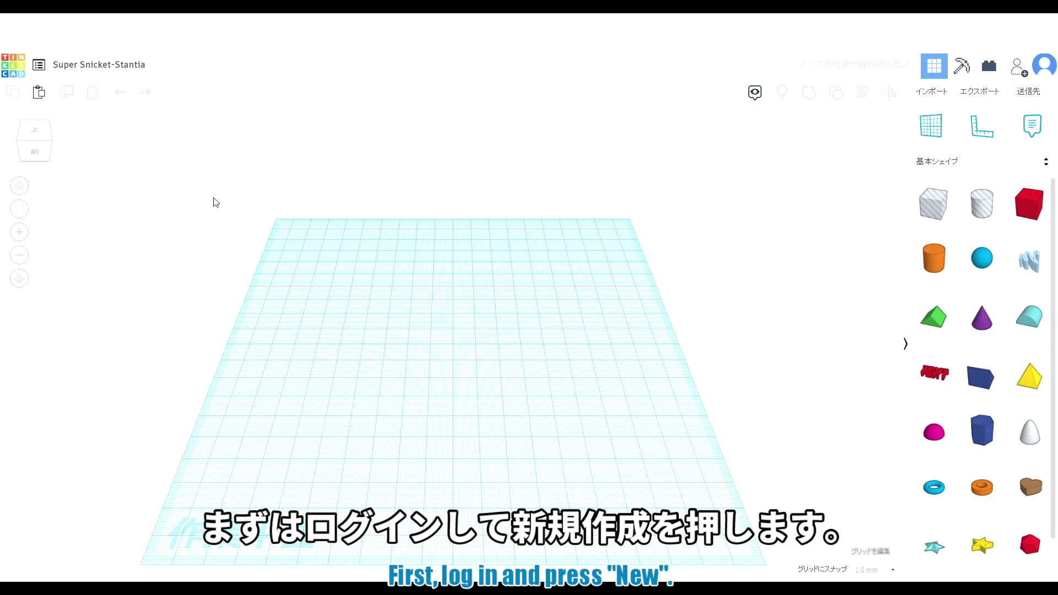
# Place a solid cylinder on the workplane of the empty design.
pyautogui.click(36, 135)
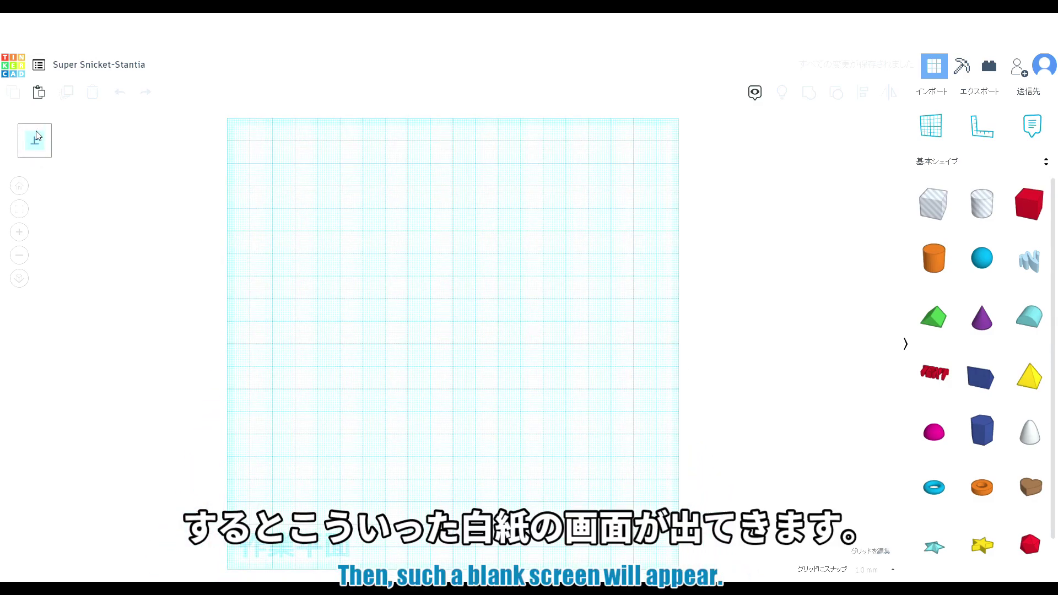
pyautogui.click(20, 282)
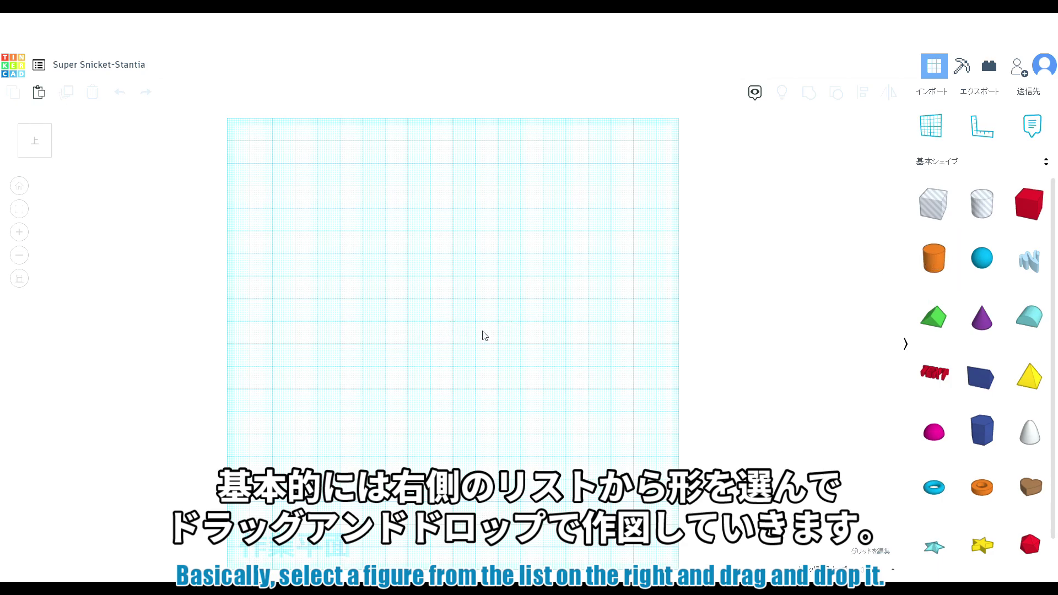
pyautogui.moveTo(935, 267); pyautogui.dragTo(431, 357)
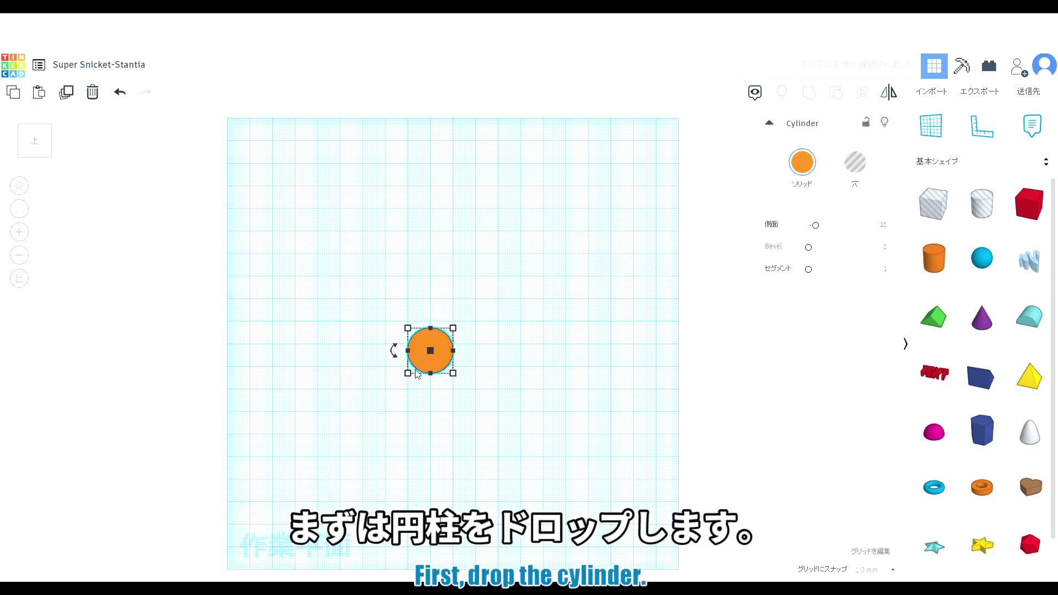
pyautogui.scroll(2, 430, 386)
pyautogui.scroll(2, 598, 421)
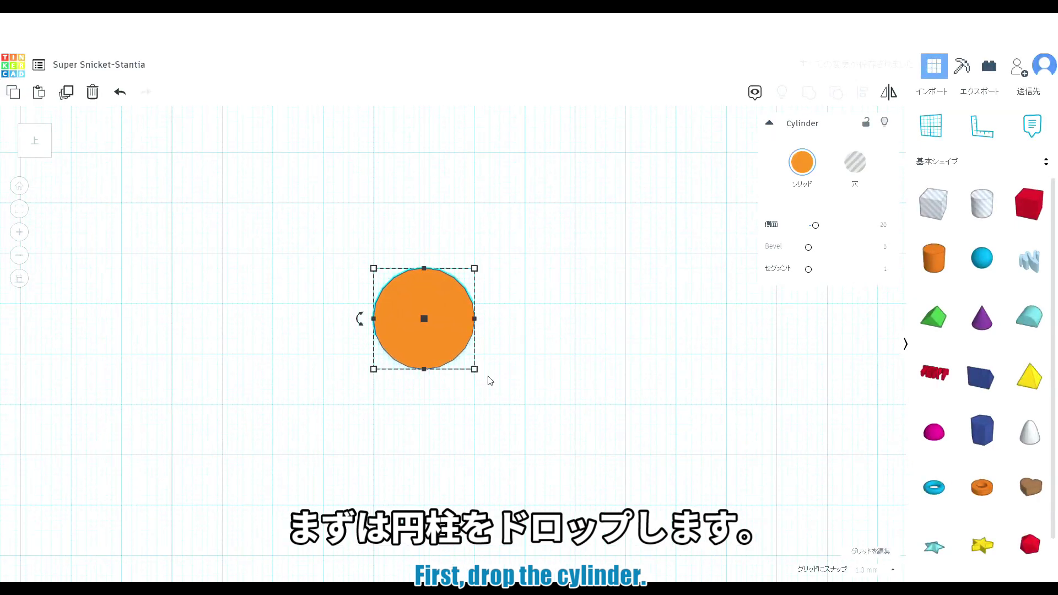
pyautogui.scroll(3, 447, 307)
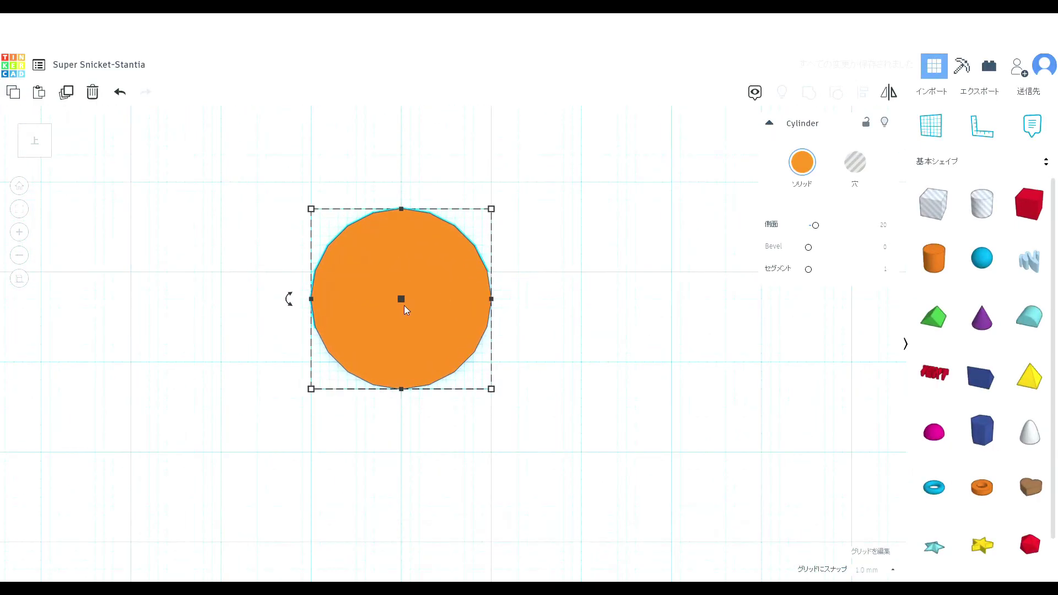
# Switch the cylinder to a hole, align it with the grid lines and set its sides to 64.
pyautogui.click(855, 162)
pyautogui.moveTo(419, 289); pyautogui.dragTo(421, 260)
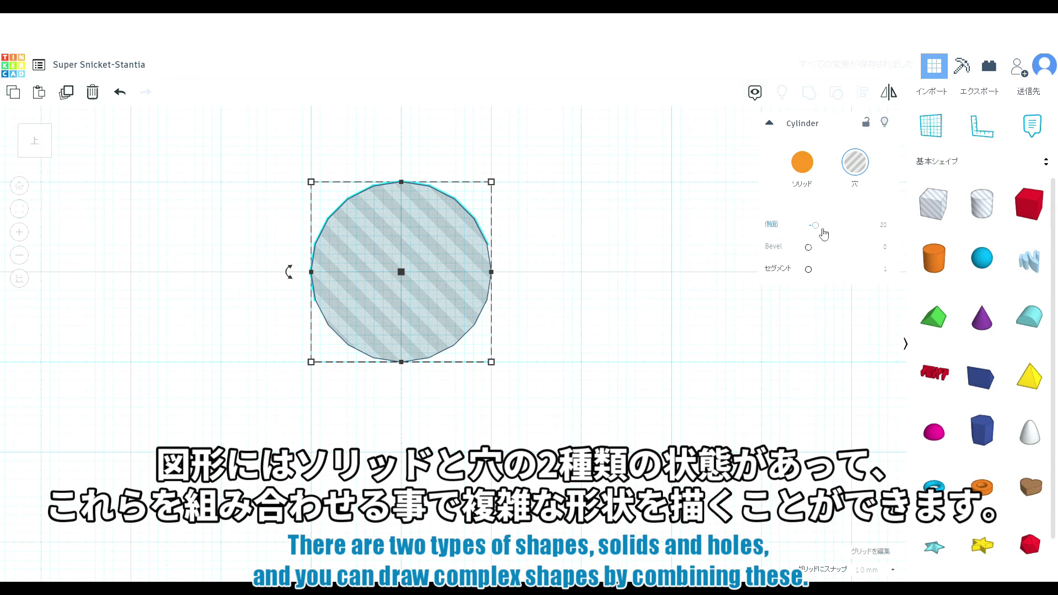
pyautogui.moveTo(816, 226); pyautogui.dragTo(855, 226)
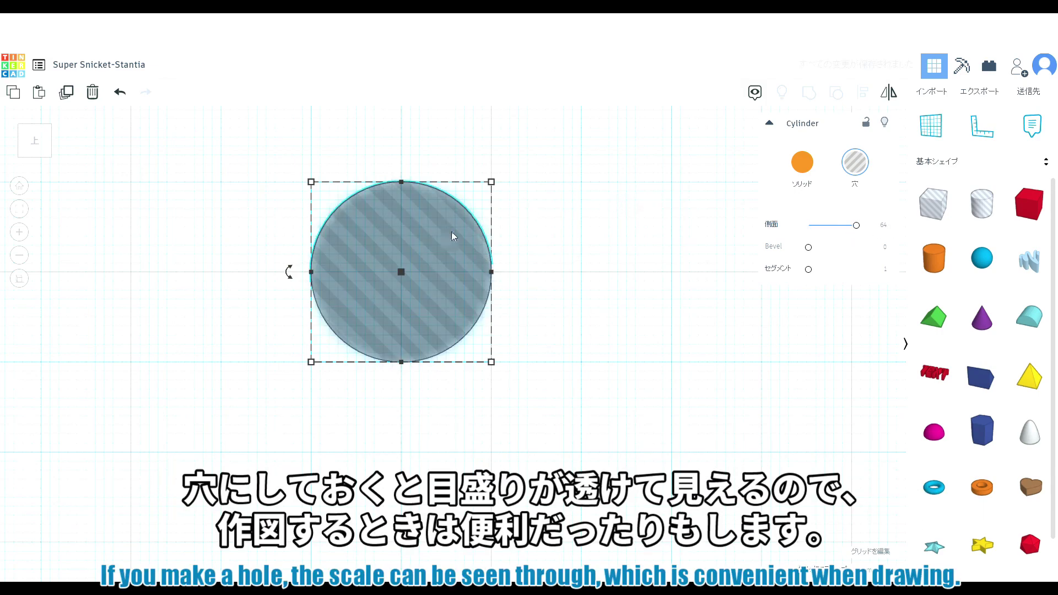
# Set the cylinder's length and width to 8 mm and centre it on the nearby grid line intersection.
pyautogui.moveTo(492, 183)
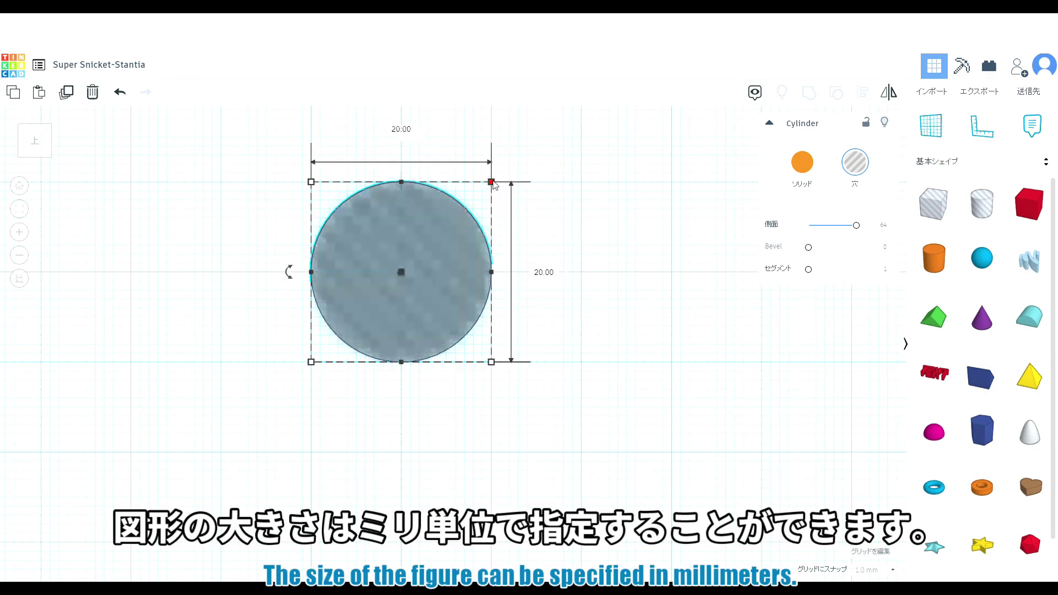
pyautogui.click(544, 272)
pyautogui.write('8')
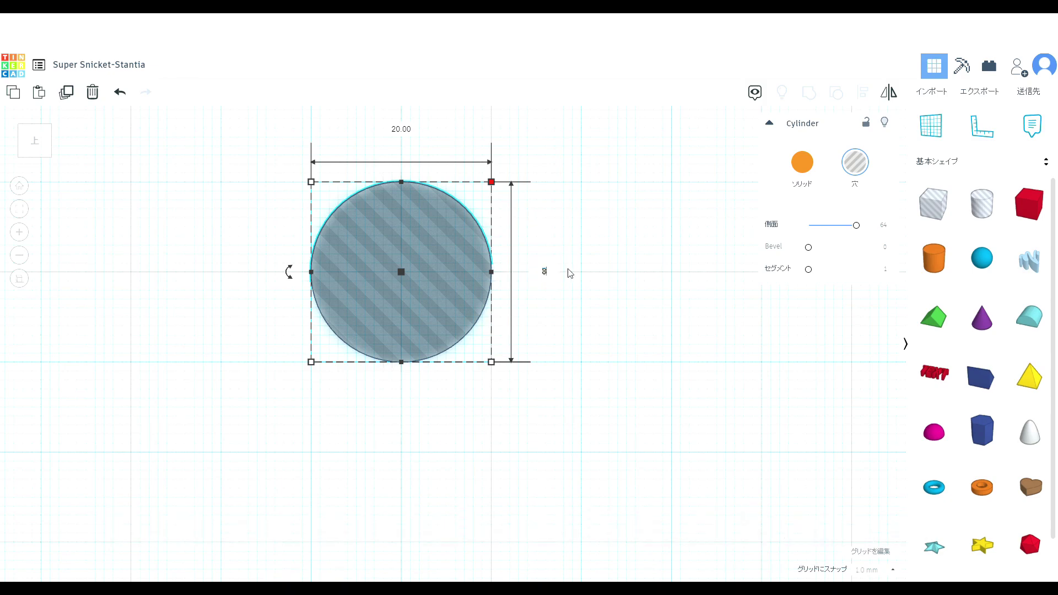
pyautogui.press('Return')
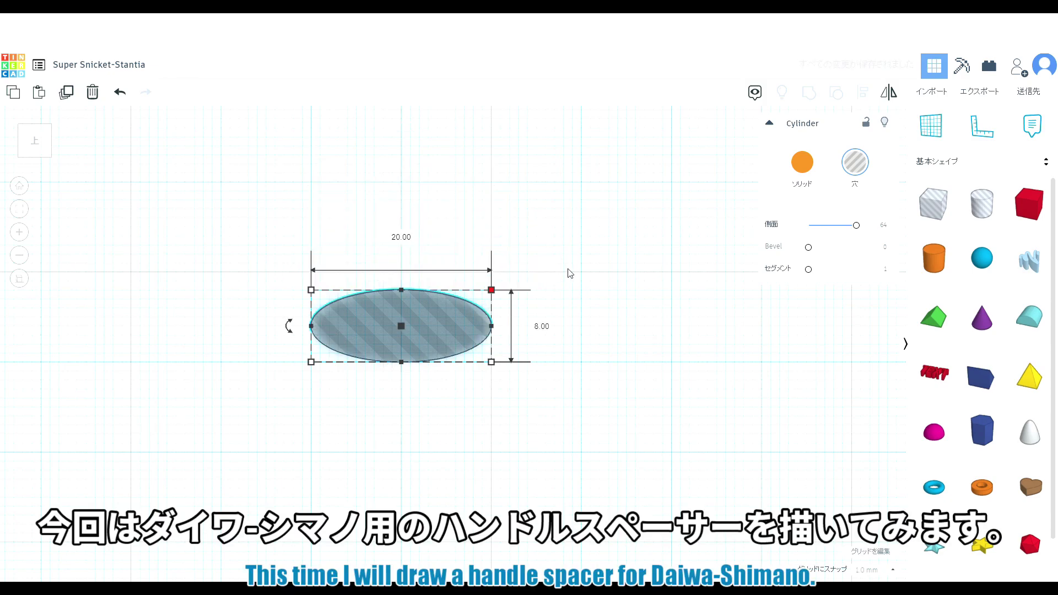
pyautogui.click(400, 238)
pyautogui.write('8')
pyautogui.press('Return')
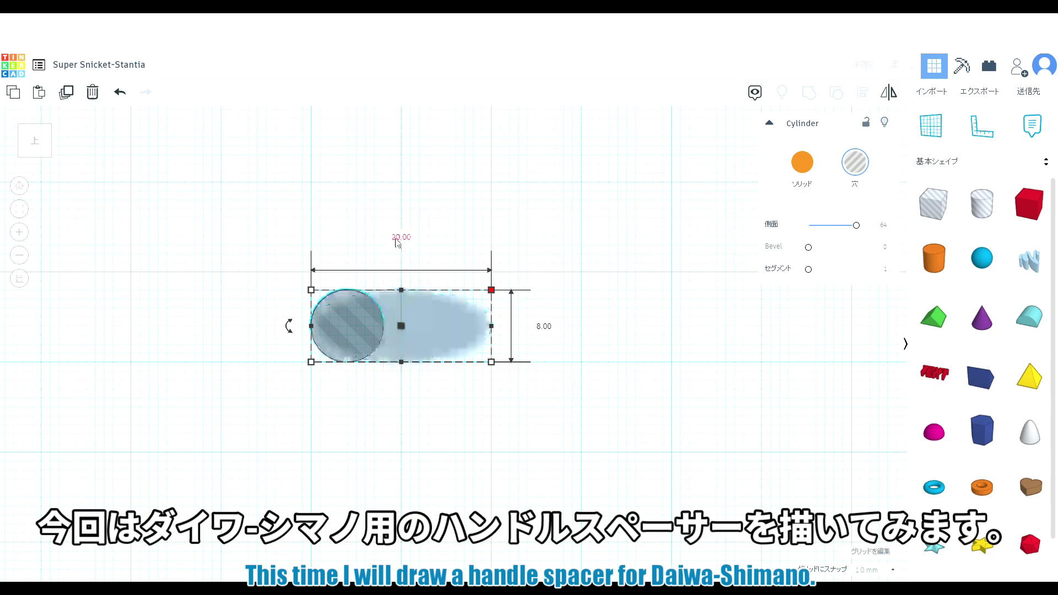
pyautogui.moveTo(357, 305); pyautogui.dragTo(413, 254)
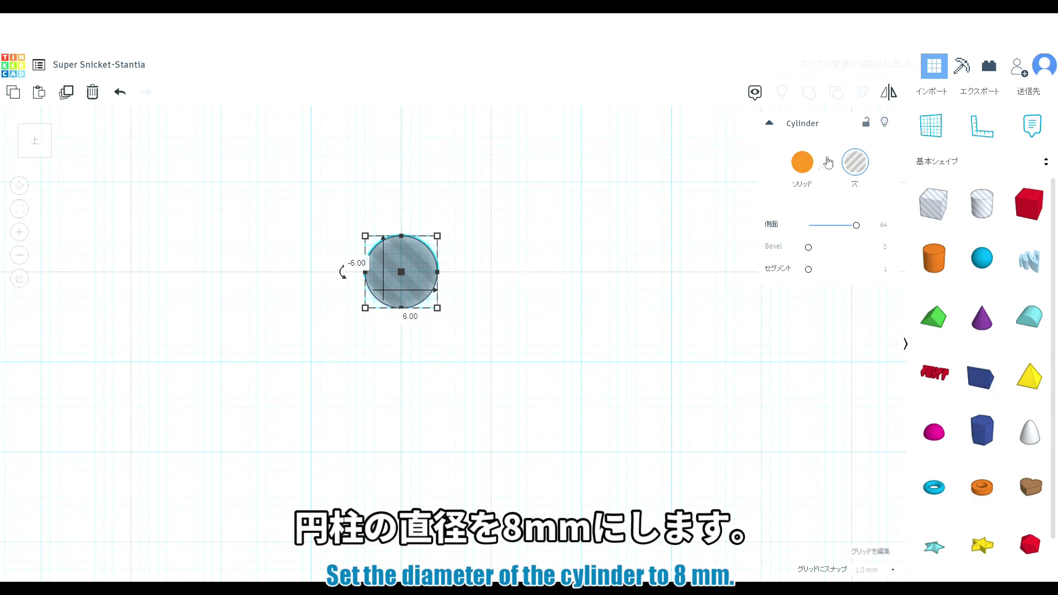
# Change the cylinder back to a solid and set its height to 2 mm.
pyautogui.click(802, 162)
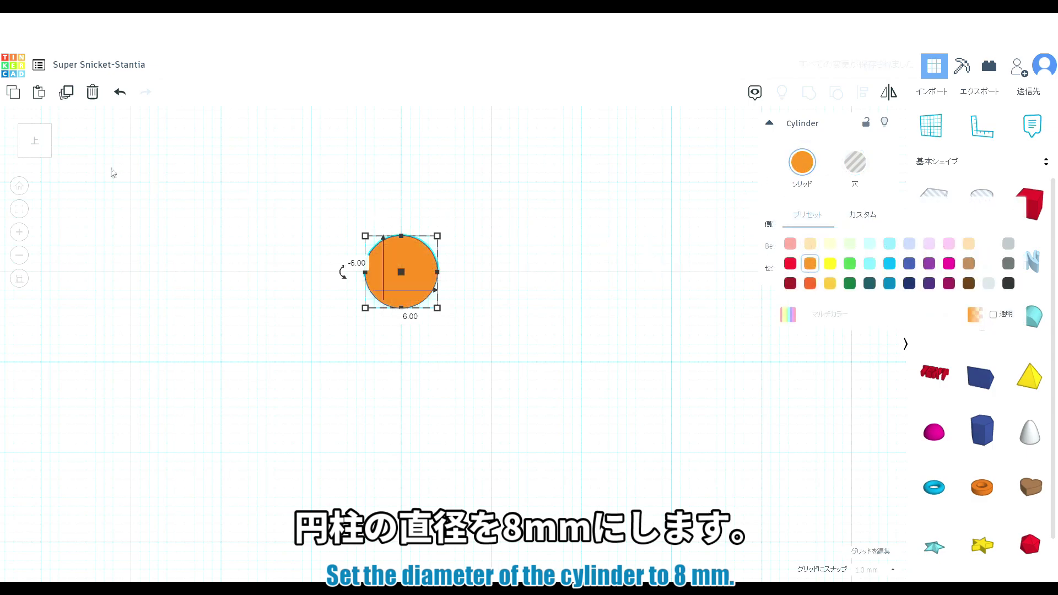
pyautogui.click(35, 160)
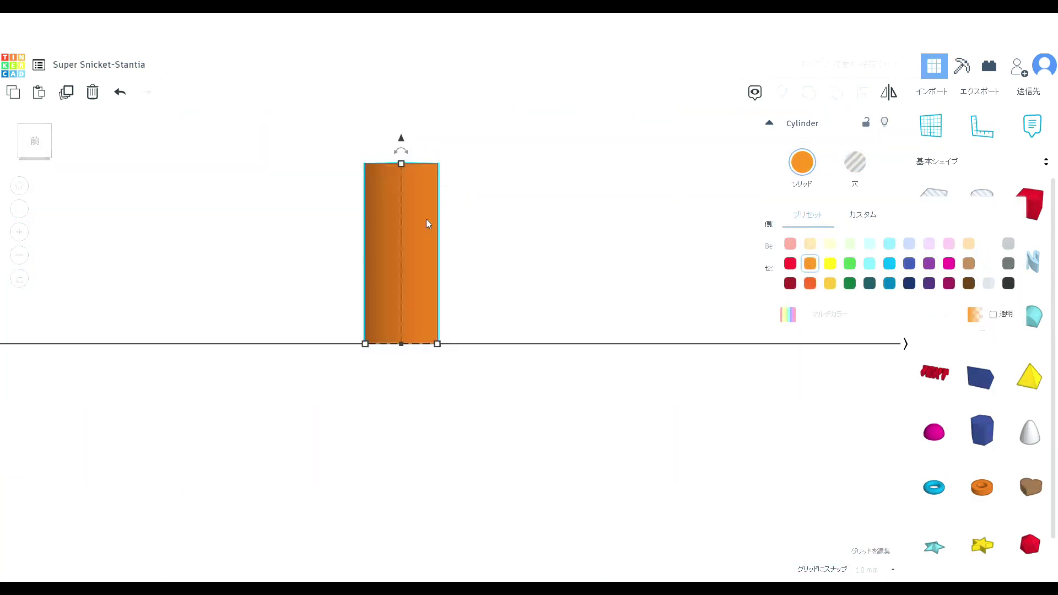
pyautogui.click(402, 163)
pyautogui.click(458, 255)
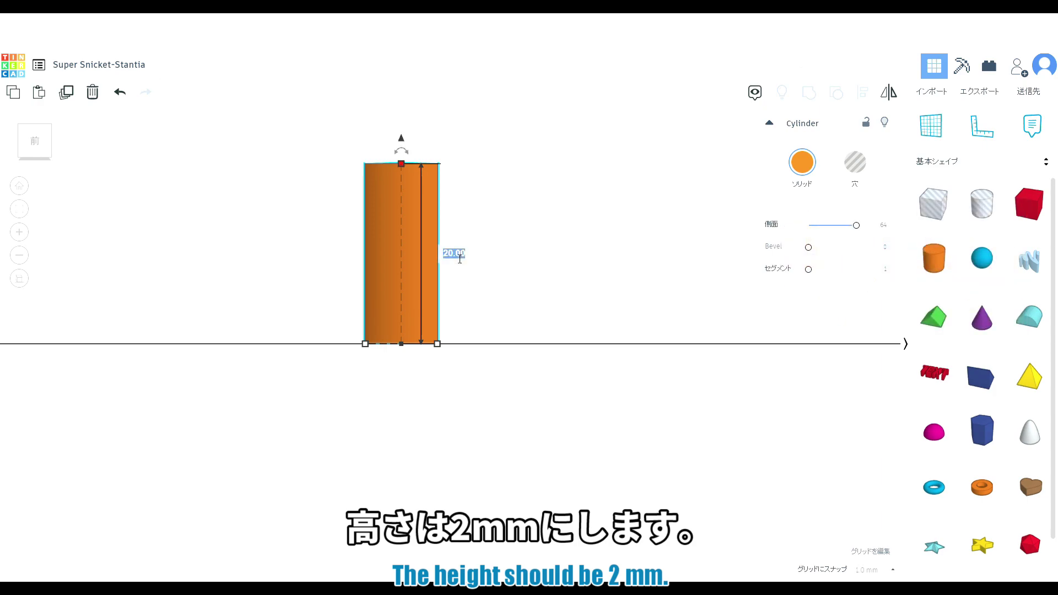
pyautogui.click(462, 261)
pyautogui.write('2')
pyautogui.press('BackSpace')
pyautogui.press('BackSpace')
pyautogui.press('BackSpace')
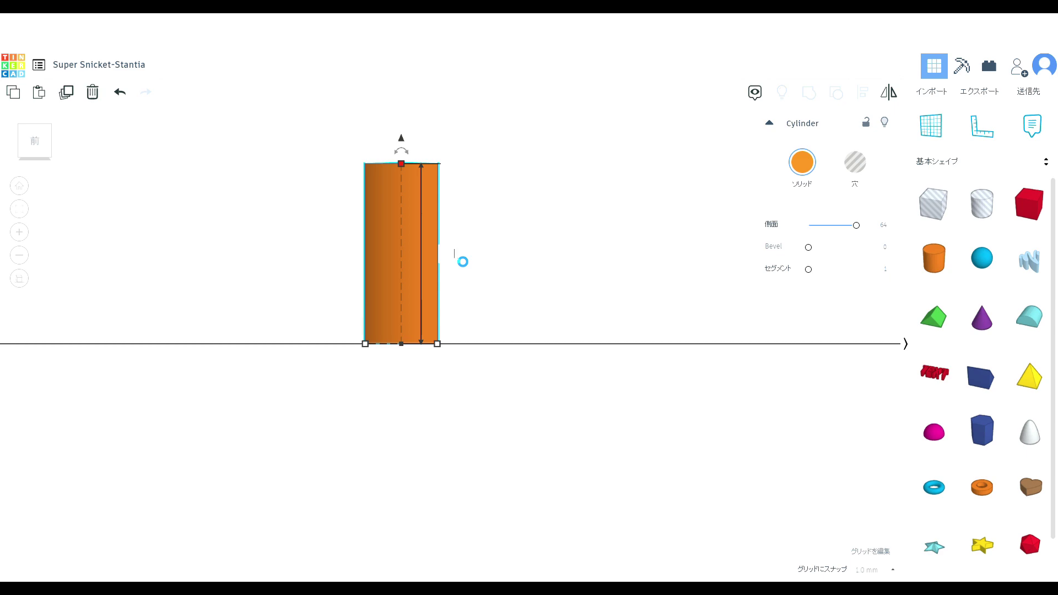
pyautogui.press('Return')
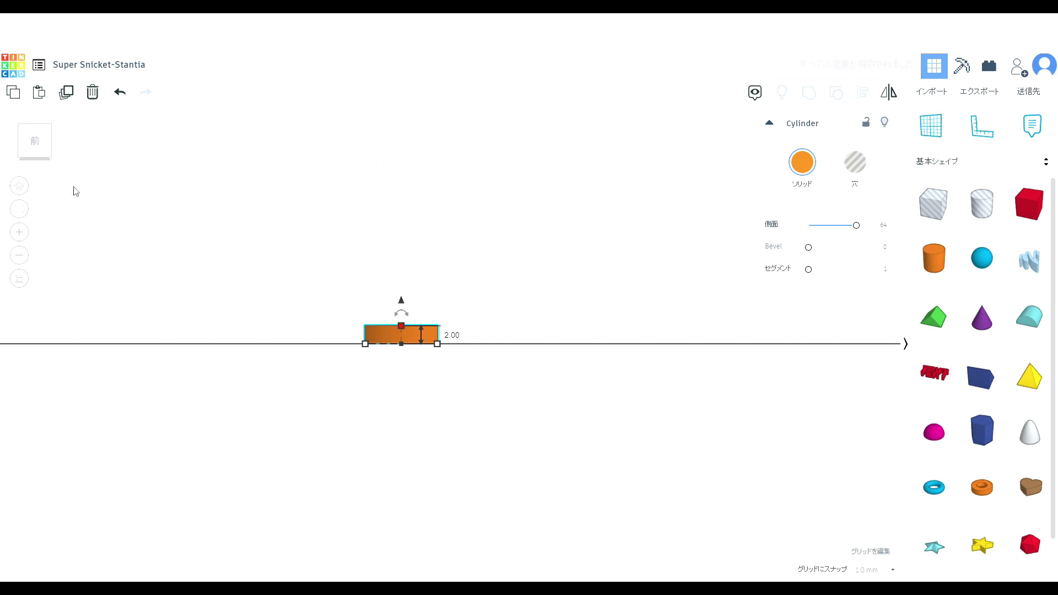
pyautogui.click(52, 129)
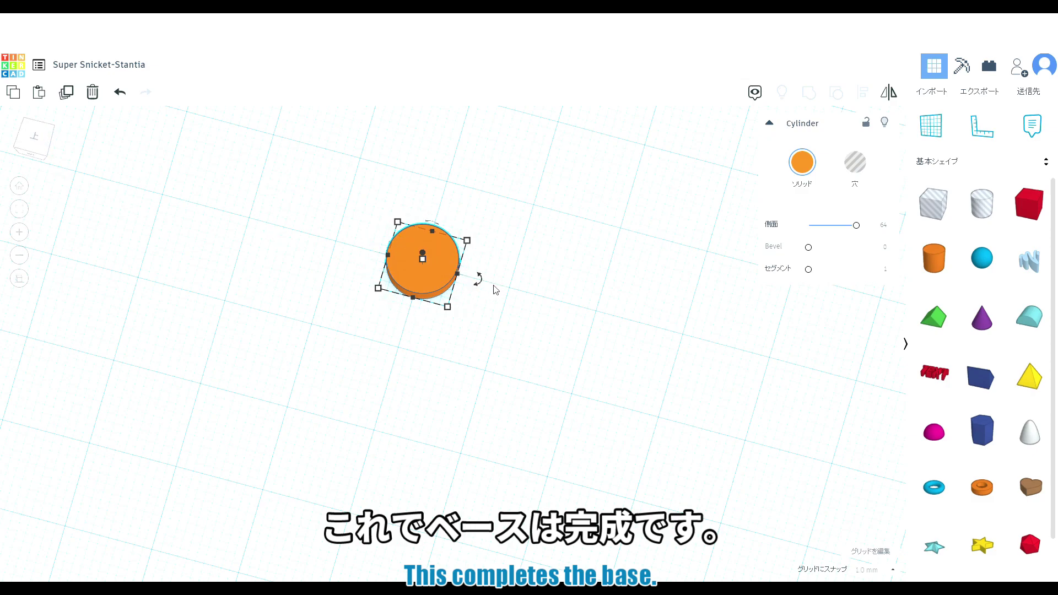
pyautogui.click(517, 256)
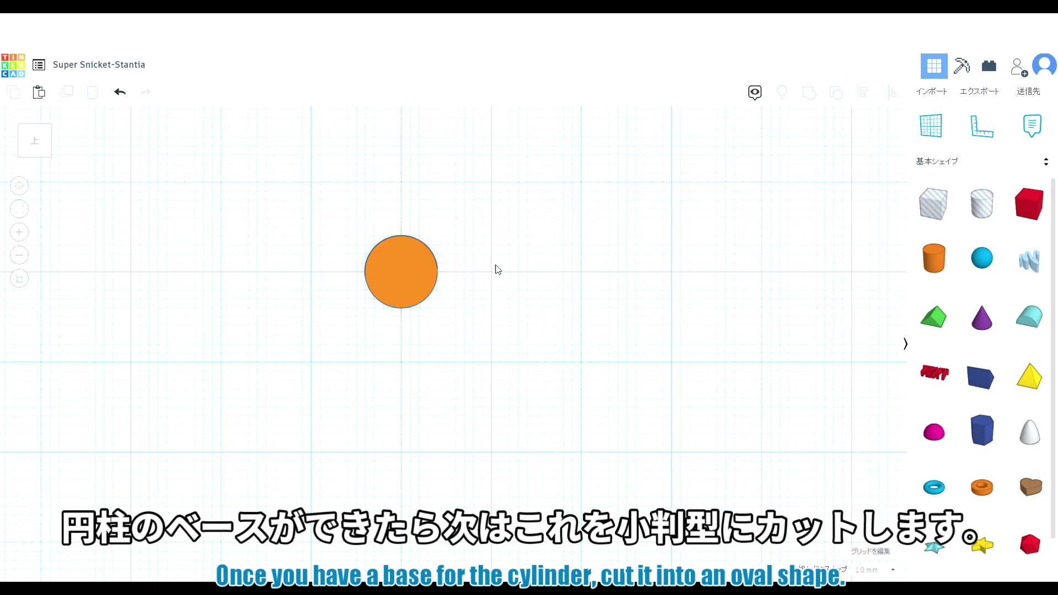
# Add a hole box, shrink it to a 2 mm deep bar slightly wider than the cylinder, and lay it over the cylinder's rear edge.
pyautogui.moveTo(934, 204); pyautogui.dragTo(587, 255)
pyautogui.moveTo(680, 345); pyautogui.dragTo(664, 186)
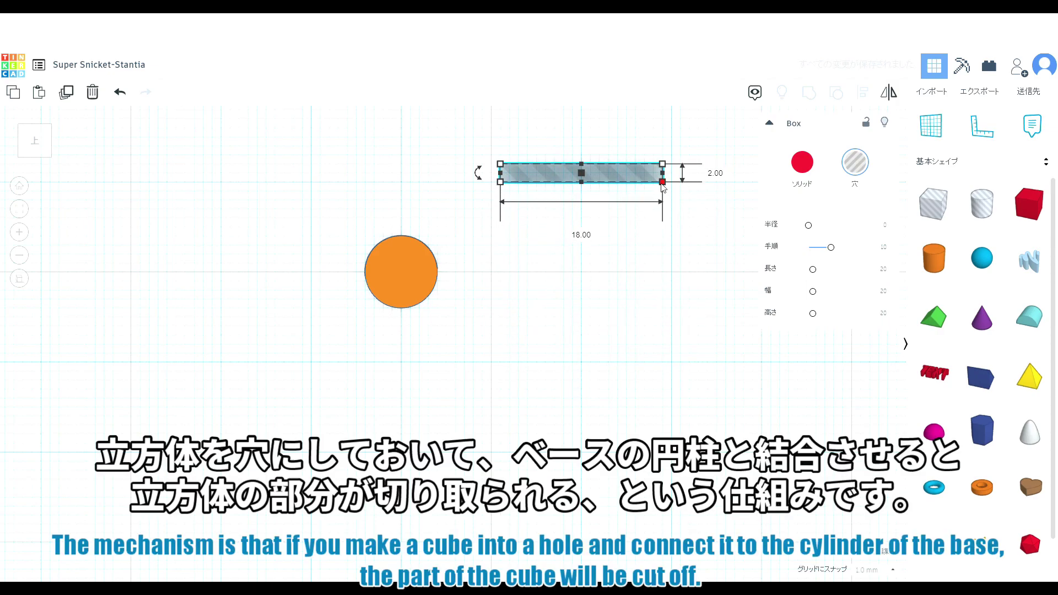
pyautogui.moveTo(662, 185); pyautogui.dragTo(430, 244)
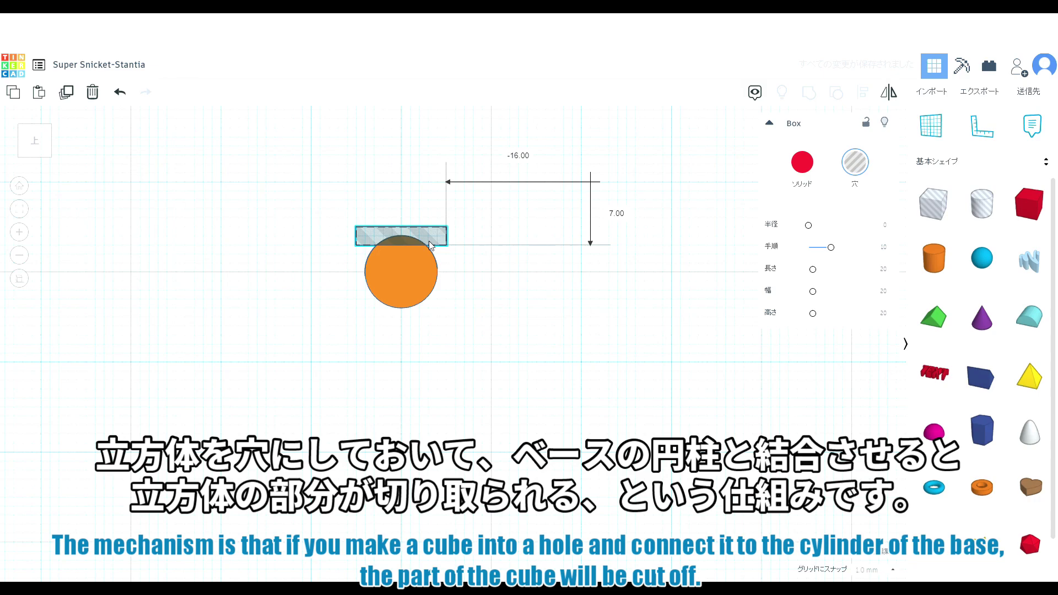
# Set the snap grid to 0.5 mm and shift the hole bar 0.5 mm further onto the cylinder.
pyautogui.moveTo(428, 240); pyautogui.dragTo(428, 240)
pyautogui.click(892, 570)
pyautogui.click(867, 517)
pyautogui.moveTo(434, 238); pyautogui.dragTo(435, 247)
pyautogui.scroll(4, 465, 231)
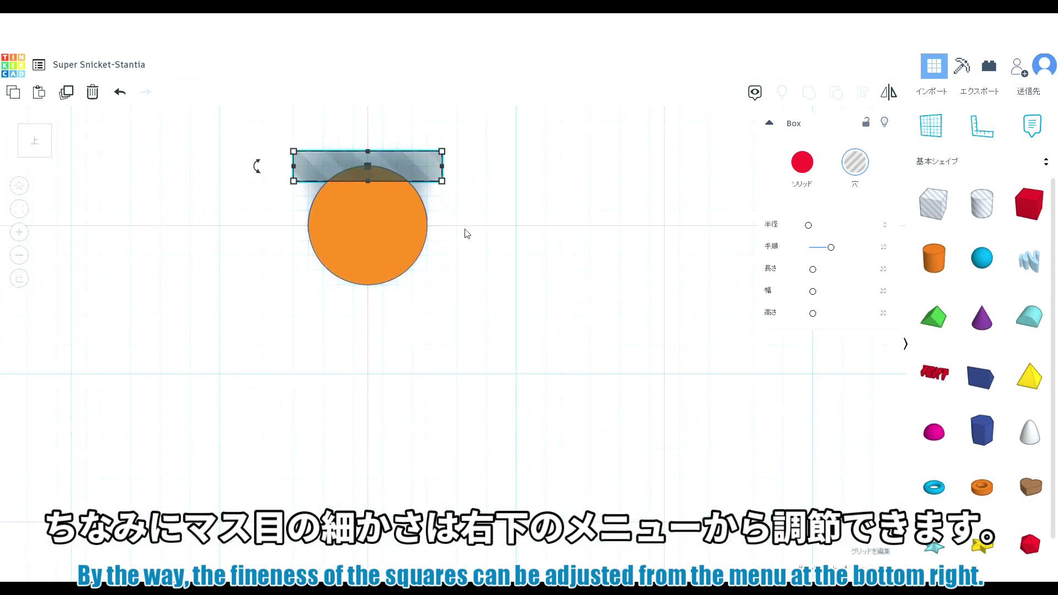
pyautogui.moveTo(422, 159); pyautogui.dragTo(421, 166)
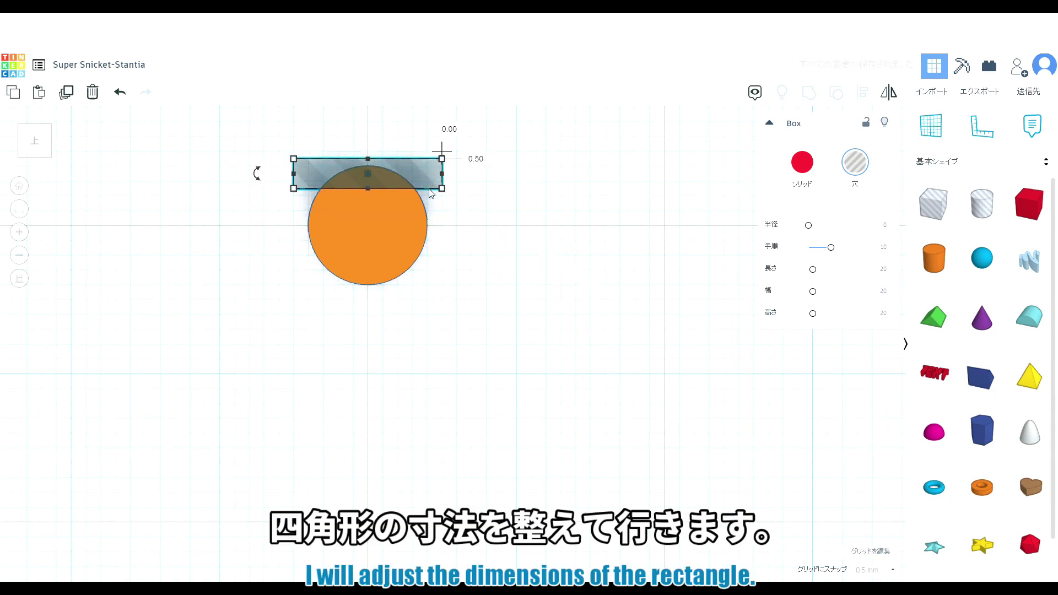
# Reduce the hole bar's height to 2 mm to match the cylinder.
pyautogui.click(38, 162)
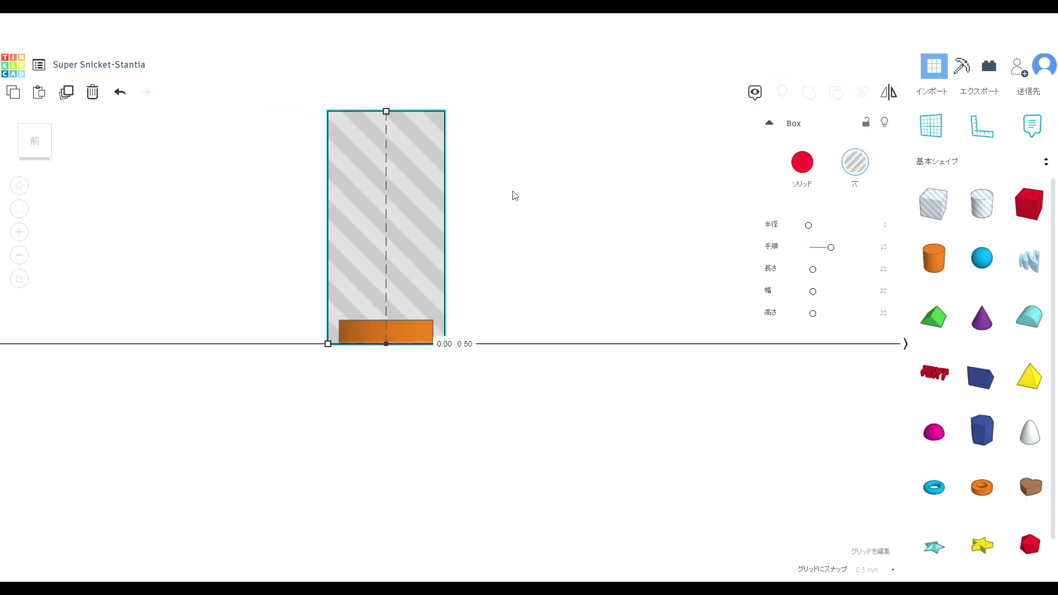
pyautogui.moveTo(396, 195); pyautogui.dragTo(396, 401)
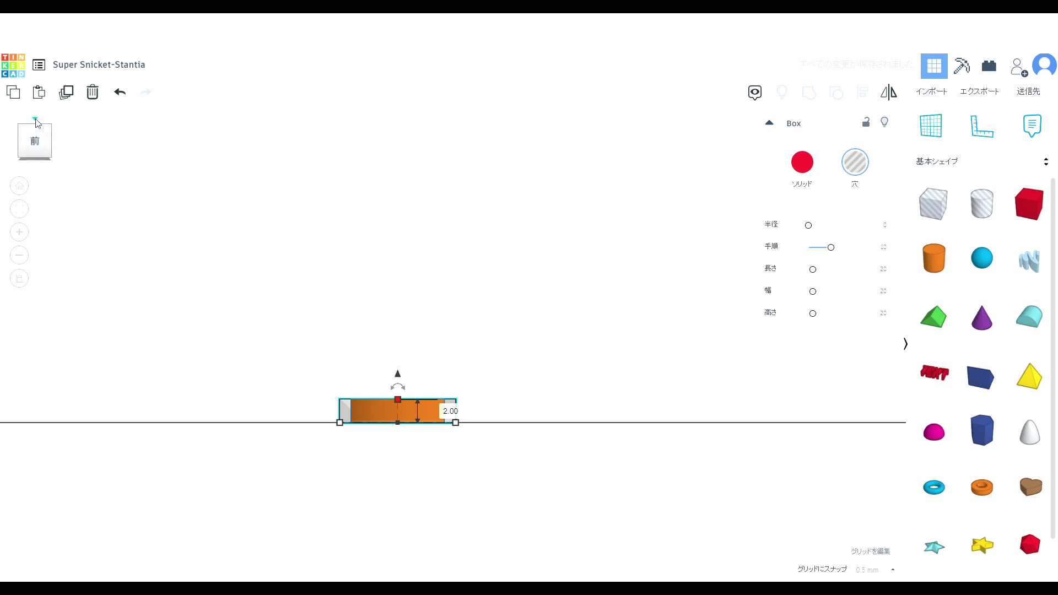
pyautogui.click(35, 119)
pyautogui.click(506, 216)
# Duplicate the hole bar and position the copy over the cylinder's front edge, leaving a 5 mm gap between the bars.
pyautogui.click(420, 204)
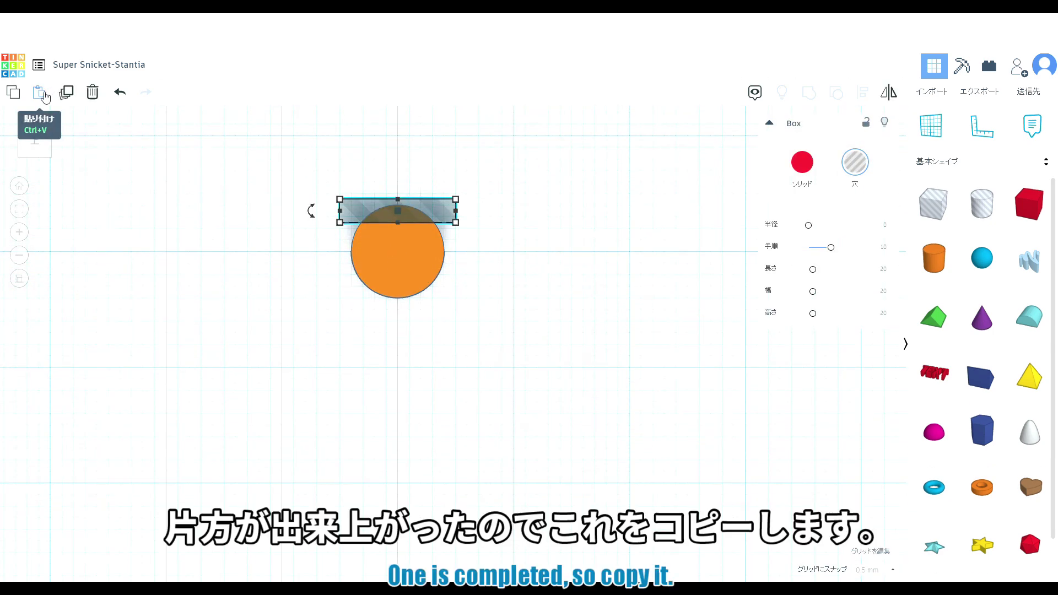
pyautogui.click(13, 93)
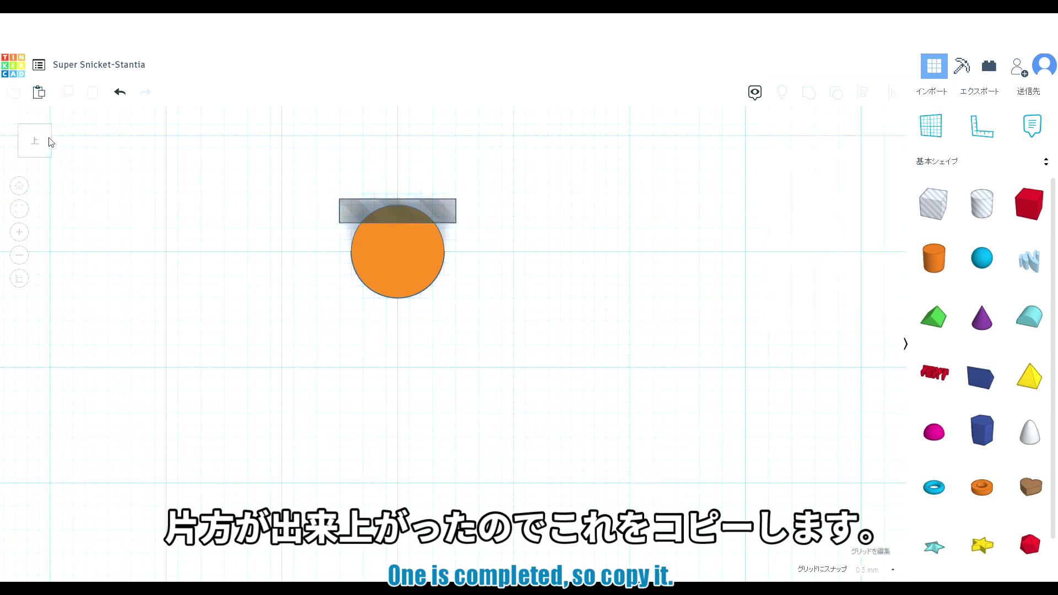
pyautogui.click(39, 93)
pyautogui.moveTo(485, 217); pyautogui.dragTo(430, 301)
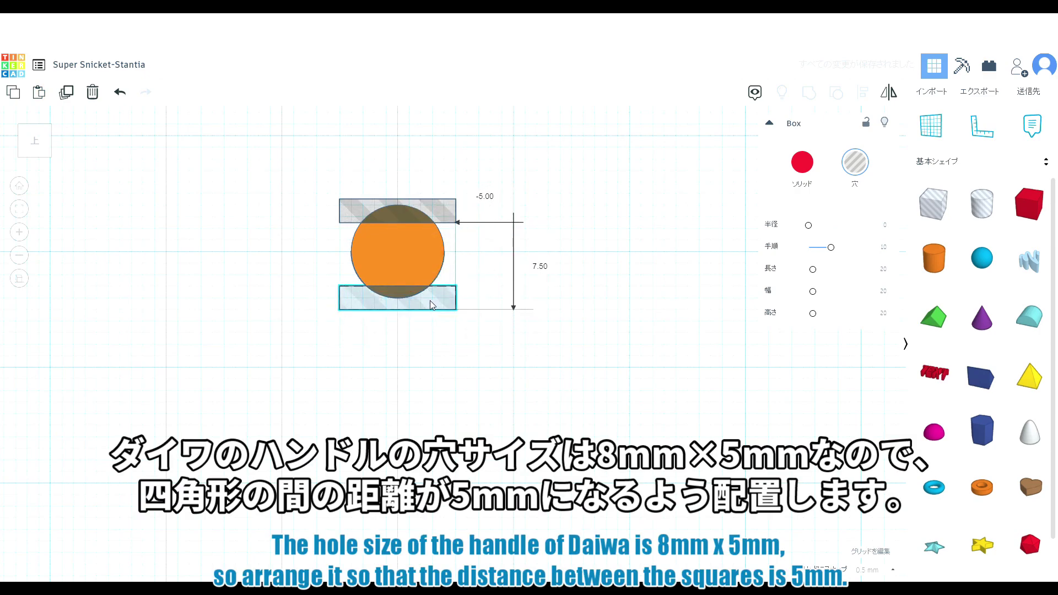
pyautogui.moveTo(431, 302); pyautogui.dragTo(430, 300)
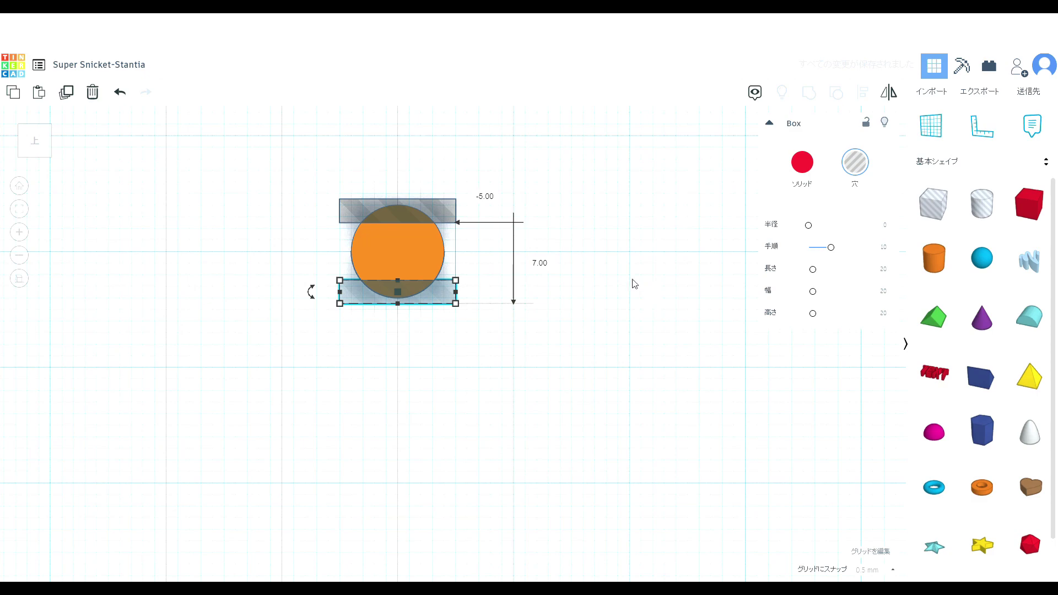
pyautogui.click(47, 131)
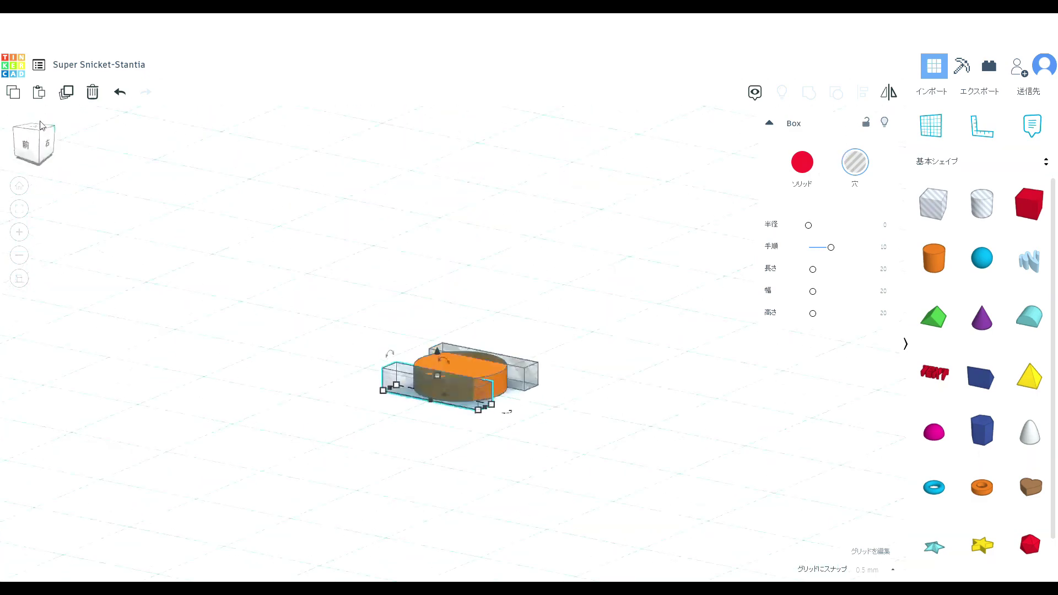
# Group the cylinder with both hole bars to cut it into an 8 x 5 mm oval solid.
pyautogui.moveTo(43, 126); pyautogui.dragTo(41, 137)
pyautogui.click(335, 204)
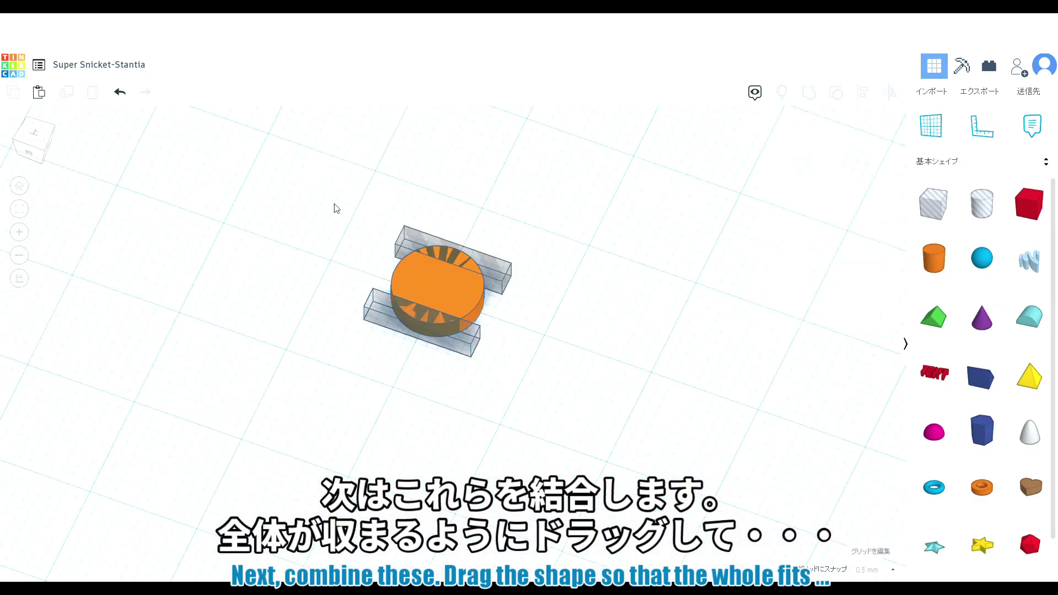
pyautogui.moveTo(329, 200); pyautogui.dragTo(554, 397)
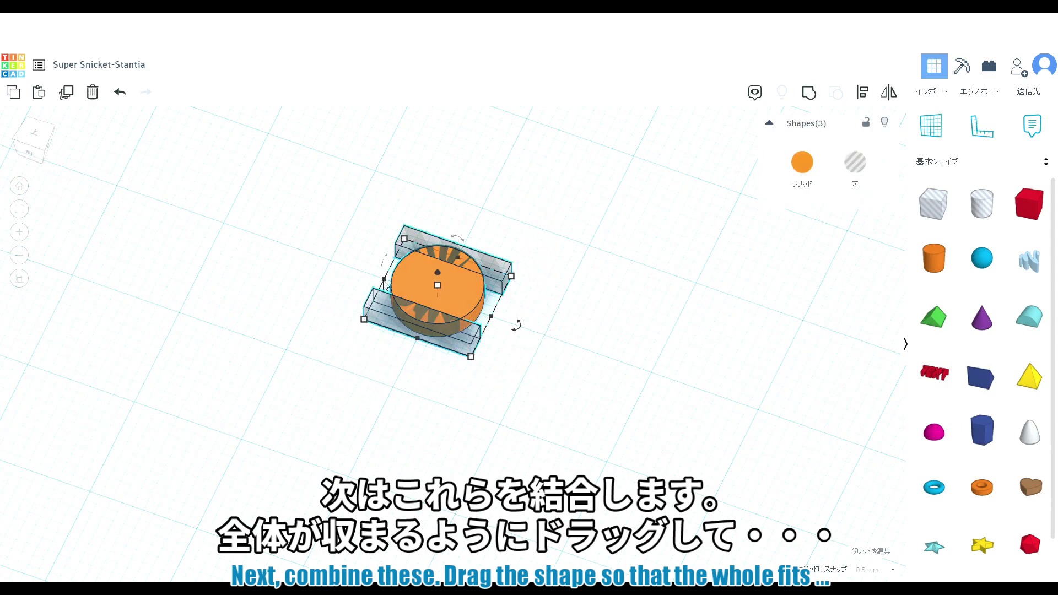
pyautogui.click(817, 99)
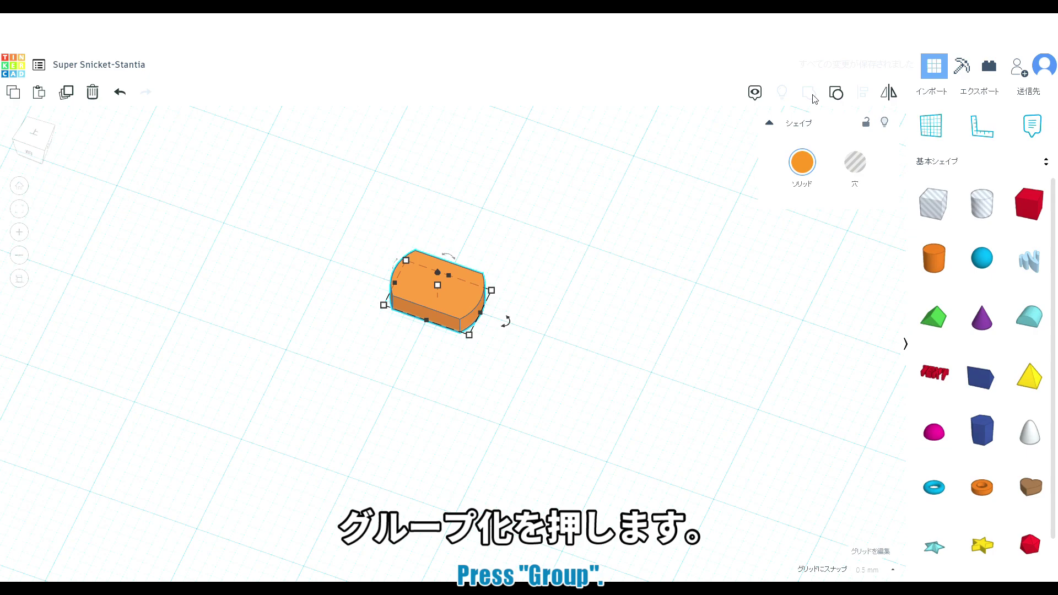
# Inspect the grouped oval solid from above and at an angle.
pyautogui.click(34, 133)
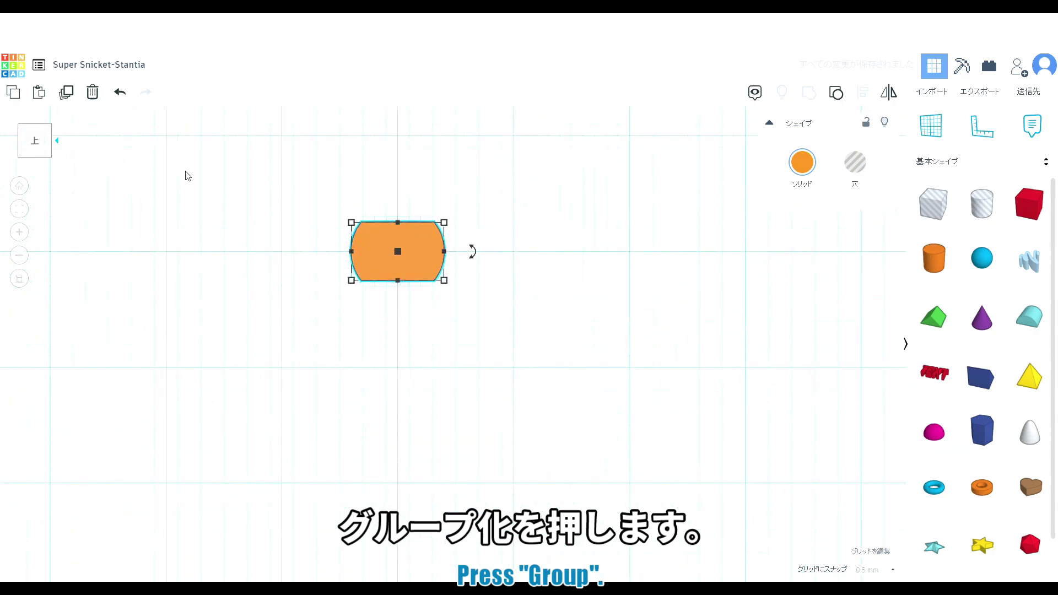
pyautogui.click(49, 155)
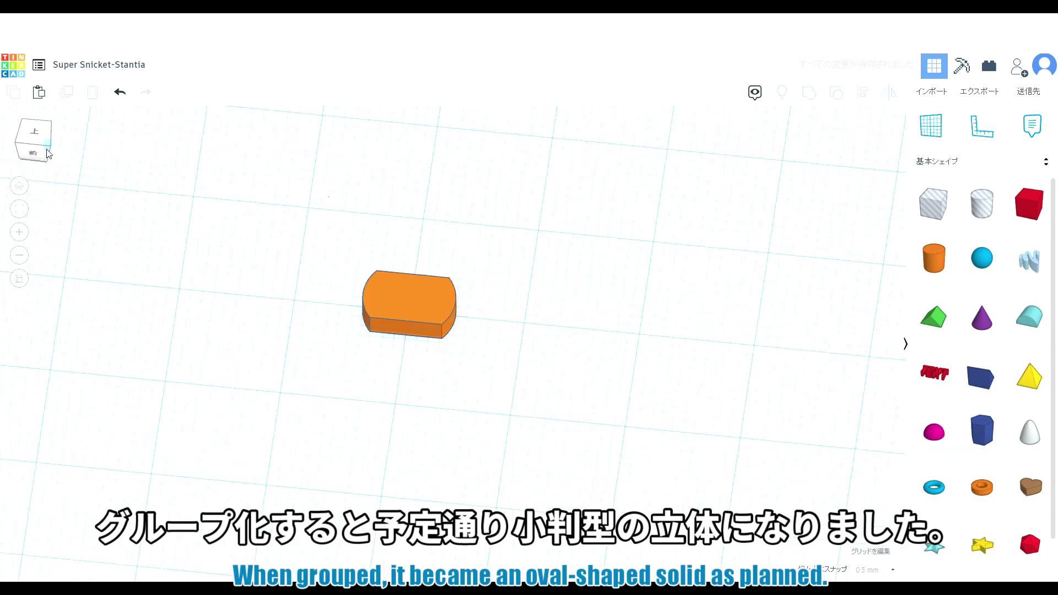
pyautogui.click(49, 155)
pyautogui.moveTo(47, 151); pyautogui.dragTo(47, 157)
pyautogui.click(38, 145)
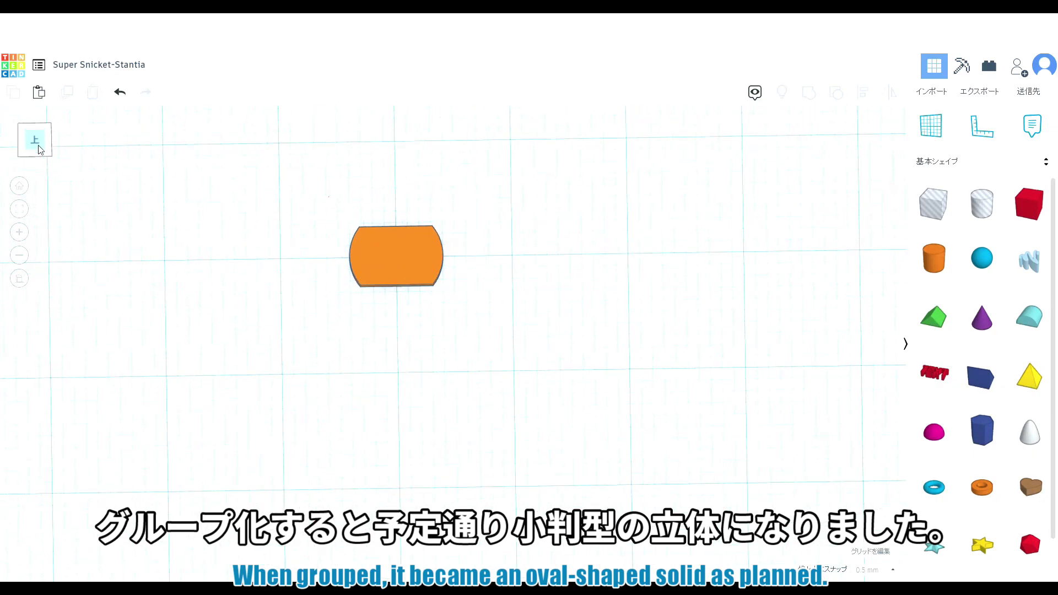
pyautogui.click(397, 253)
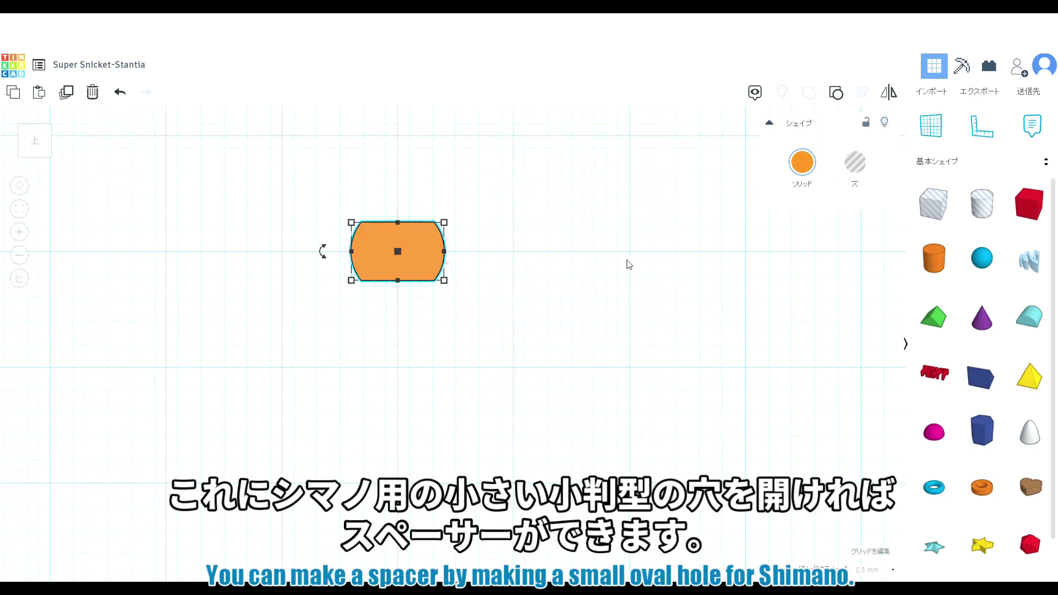
pyautogui.click(747, 238)
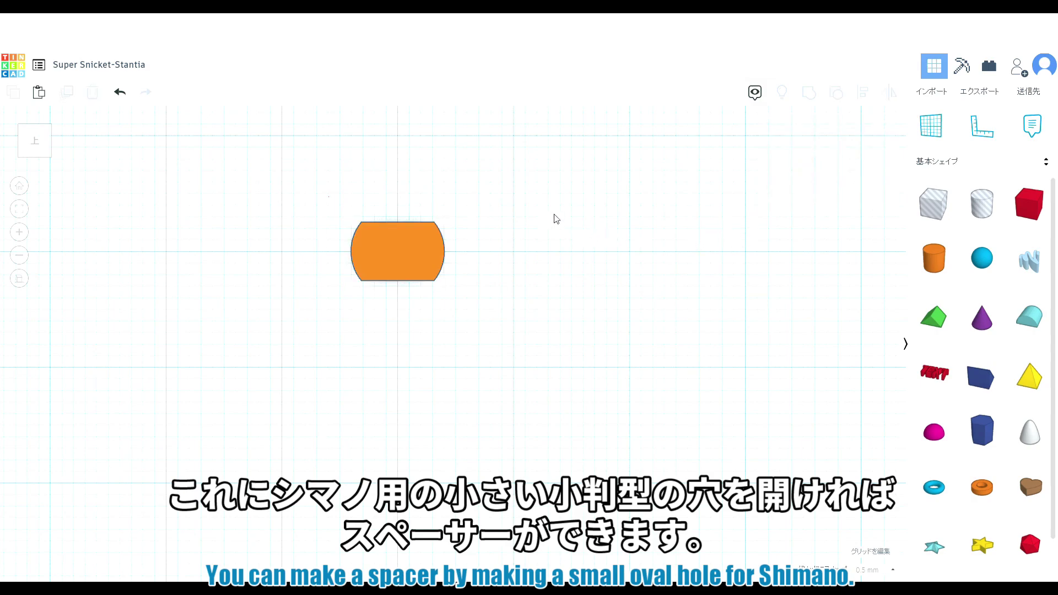
# Copy and paste the oval solid, and move the copy sideways clear of the original.
pyautogui.click(405, 243)
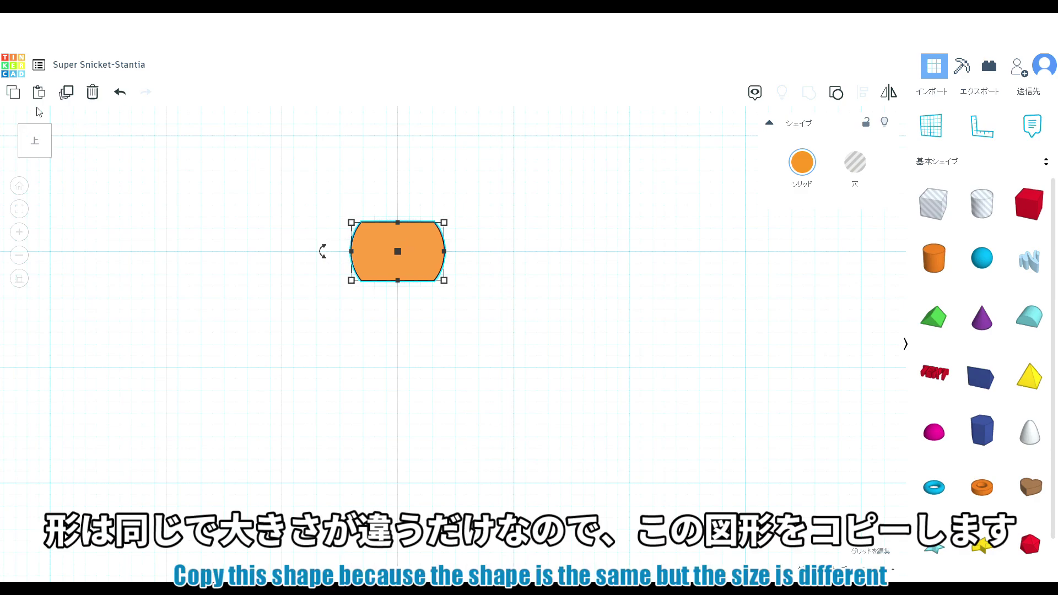
pyautogui.click(14, 91)
pyautogui.moveTo(547, 241); pyautogui.dragTo(480, 236, button='middle')
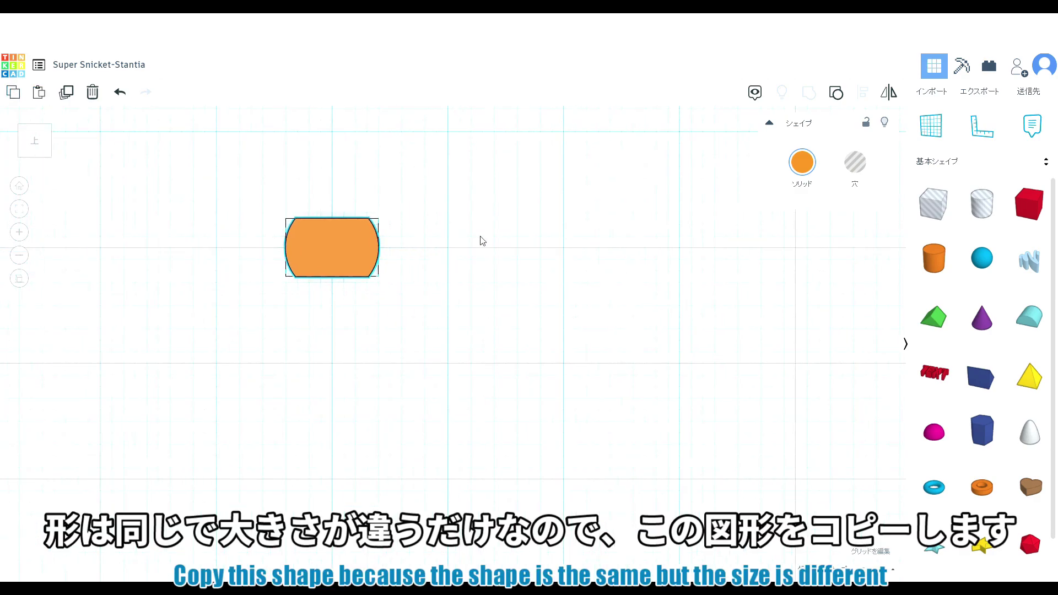
pyautogui.click(476, 243)
pyautogui.click(38, 92)
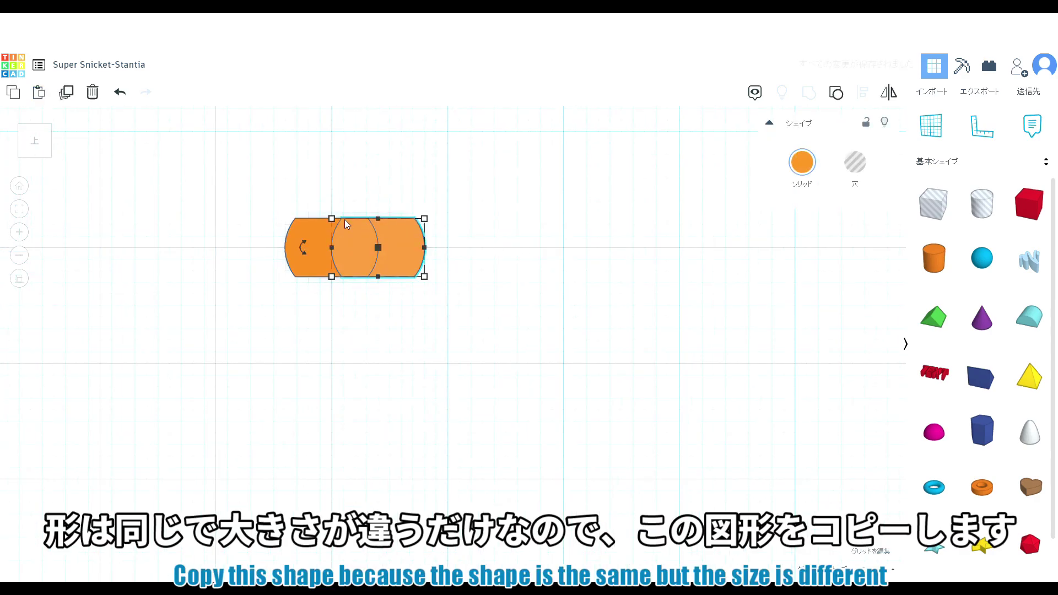
pyautogui.moveTo(402, 253); pyautogui.dragTo(571, 251)
pyautogui.click(665, 253)
# Ungroup the copied oval and resize its cylinder to 7 x 7 mm.
pyautogui.click(570, 250)
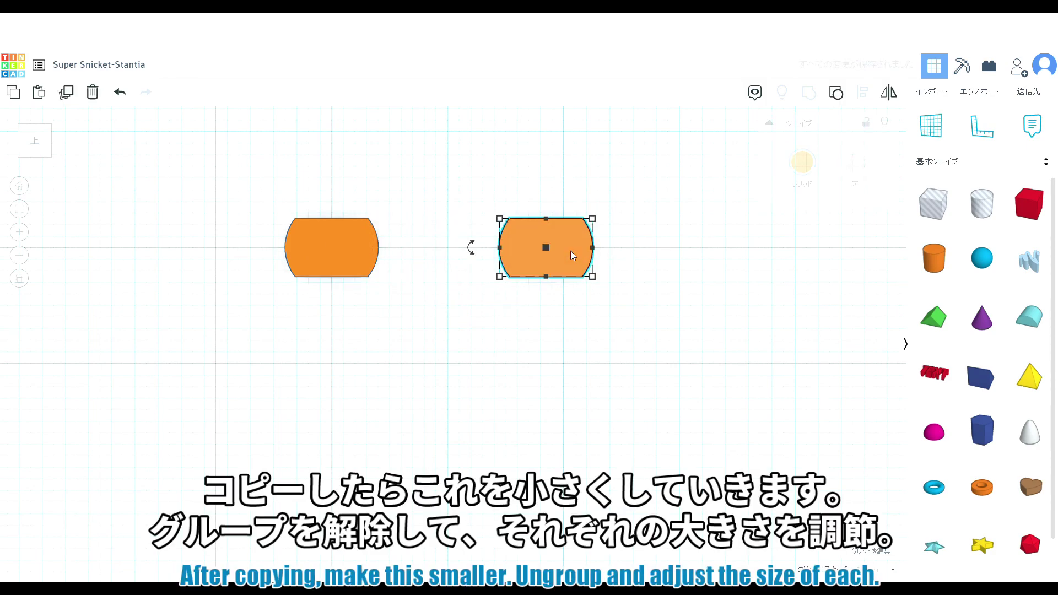
pyautogui.click(836, 92)
pyautogui.click(688, 242)
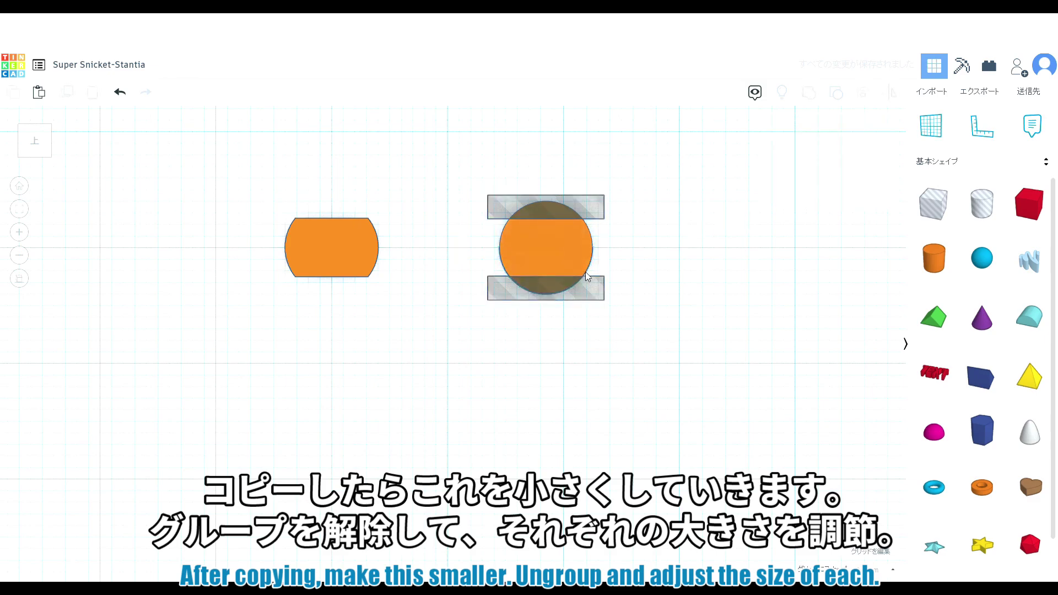
pyautogui.click(574, 256)
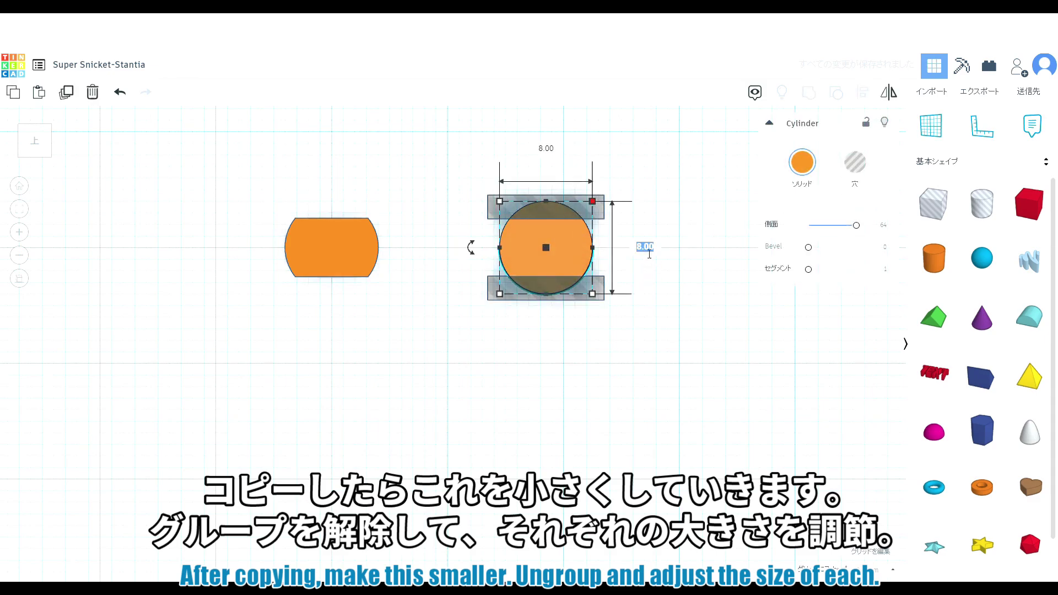
pyautogui.write('7')
pyautogui.press('Return')
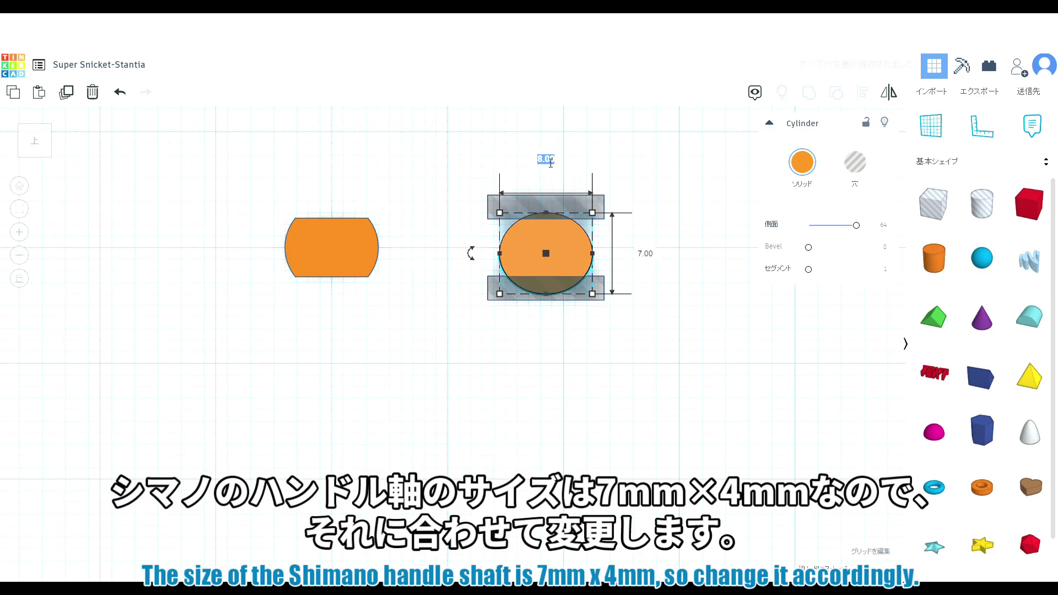
pyautogui.press('Return')
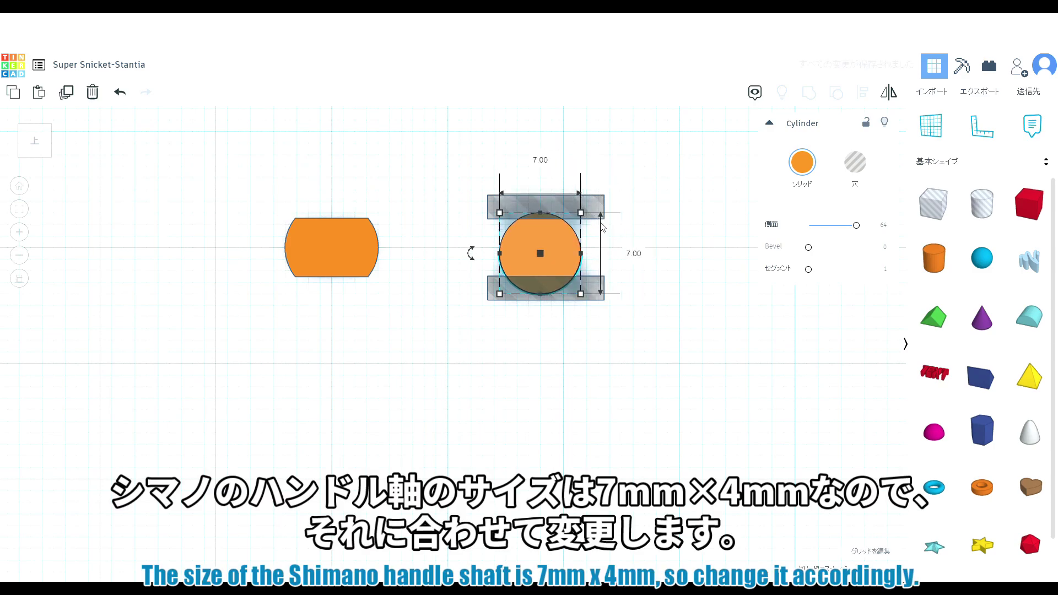
# Turn the copied cylinder into a hole and centre it on the nearby grid line intersection.
pyautogui.click(858, 163)
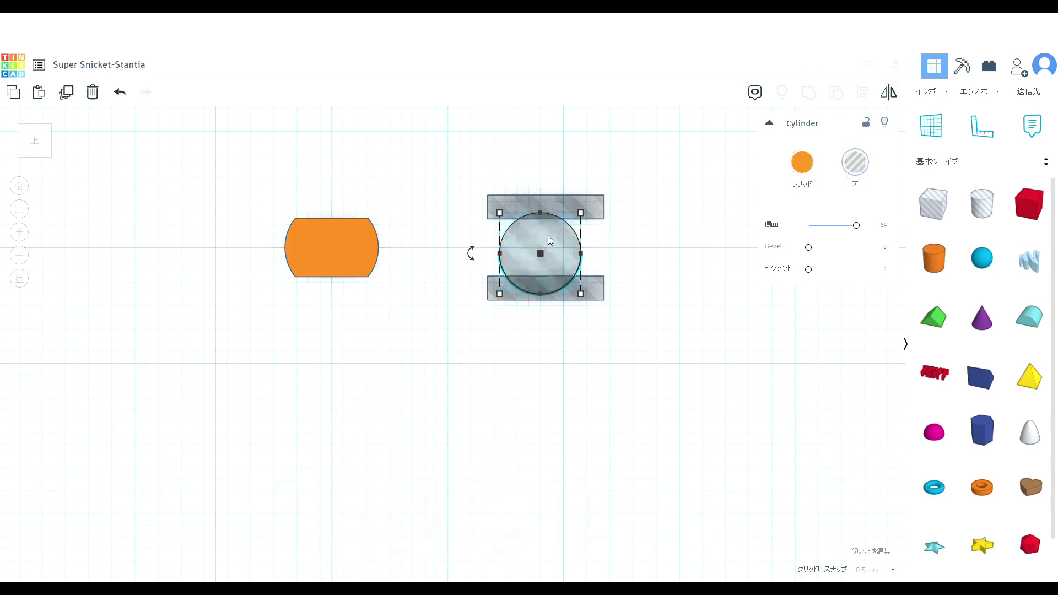
pyautogui.moveTo(564, 254); pyautogui.dragTo(593, 249)
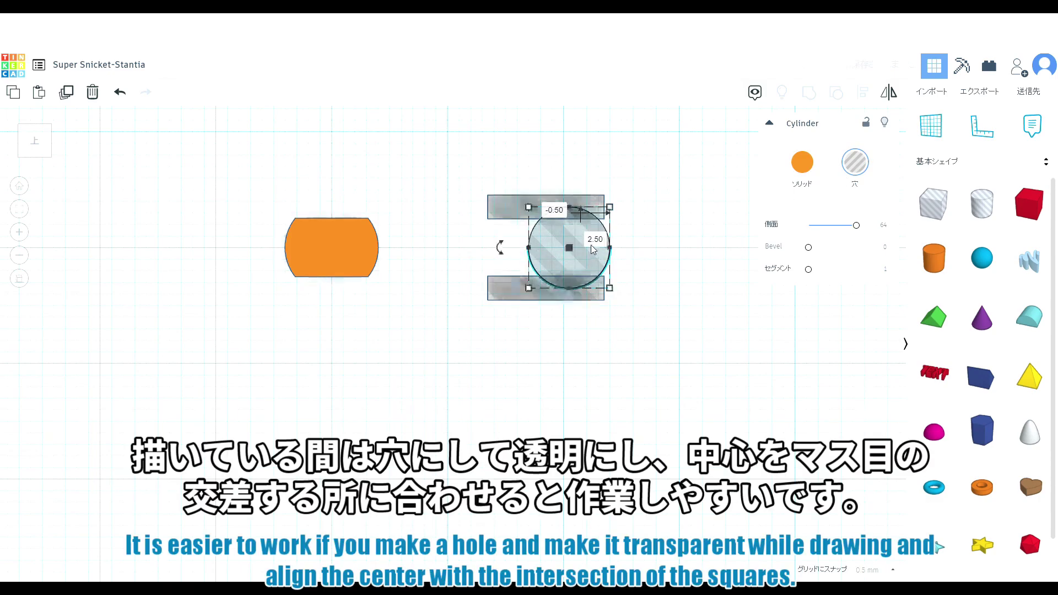
pyautogui.press('Left')
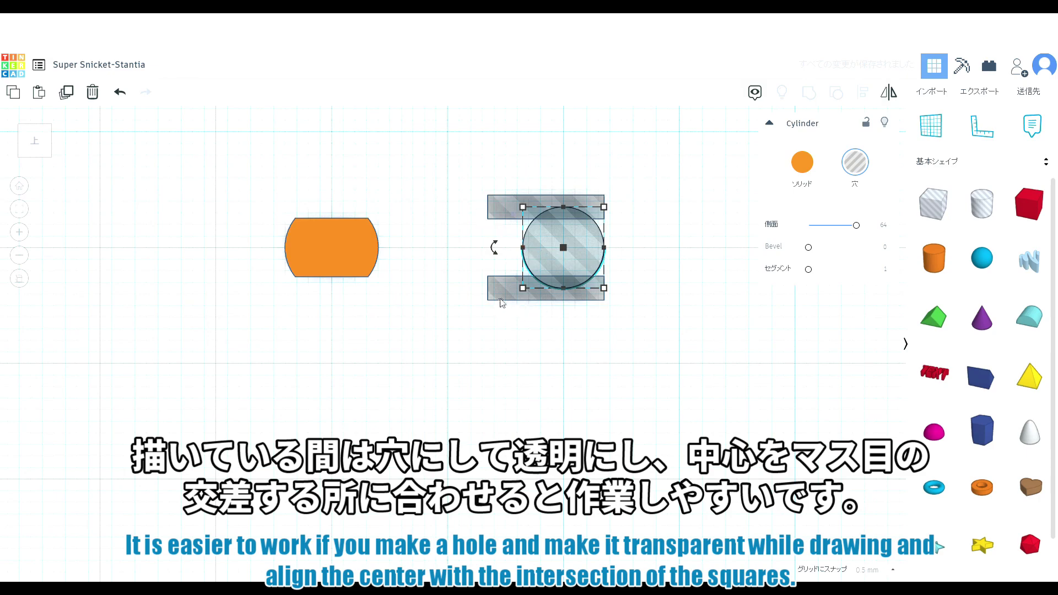
# Shift both hole bars 1.5 mm sideways to centre them on the cylinder, and turn the cylinder back into a solid.
pyautogui.moveTo(504, 301); pyautogui.dragTo(521, 301)
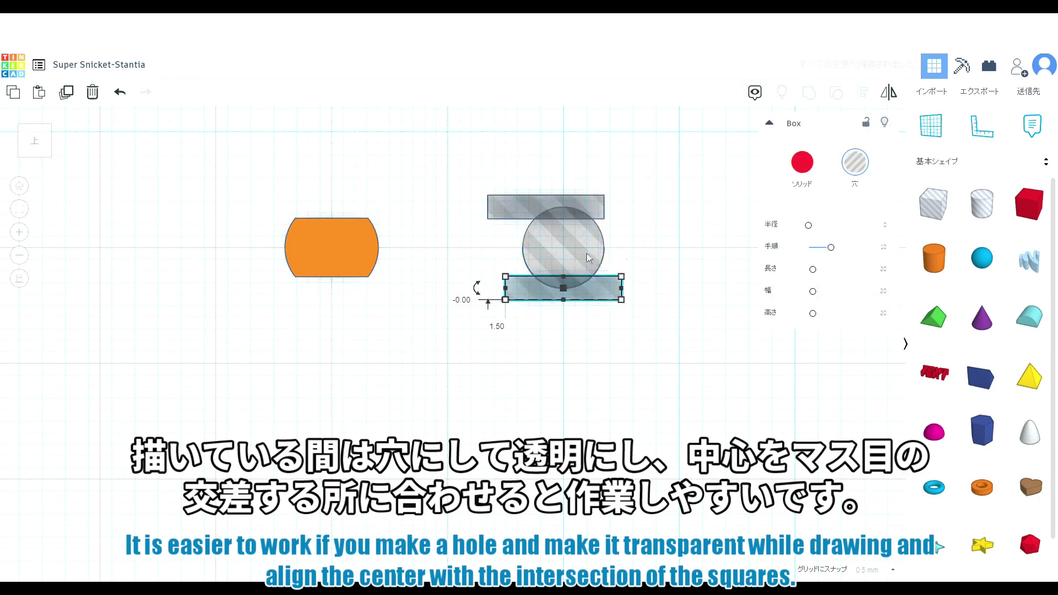
pyautogui.click(588, 257)
pyautogui.click(802, 162)
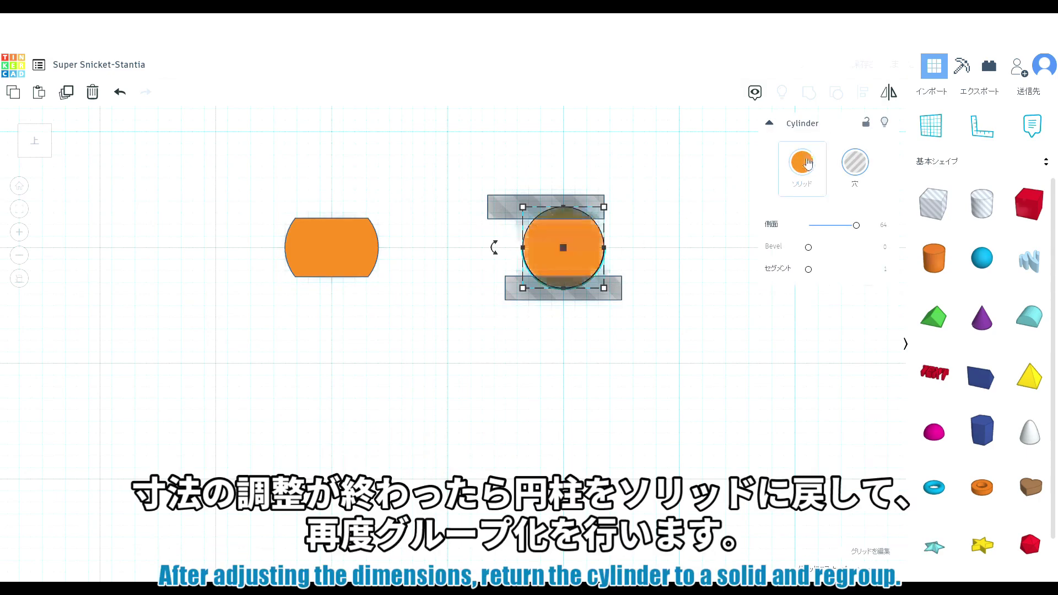
pyautogui.click(597, 197)
pyautogui.moveTo(585, 200); pyautogui.dragTo(604, 205)
# Move each hole bar 0.5 mm inward over the cylinder, leaving a 4 mm gap between them.
pyautogui.moveTo(599, 302); pyautogui.dragTo(599, 298)
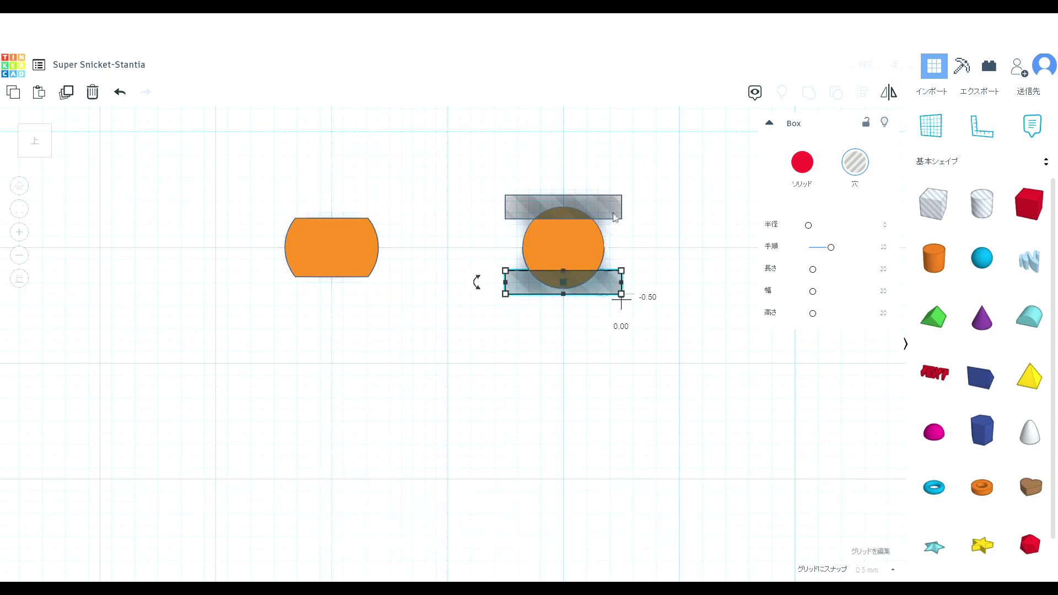
pyautogui.moveTo(613, 212); pyautogui.dragTo(612, 215)
pyautogui.click(628, 274)
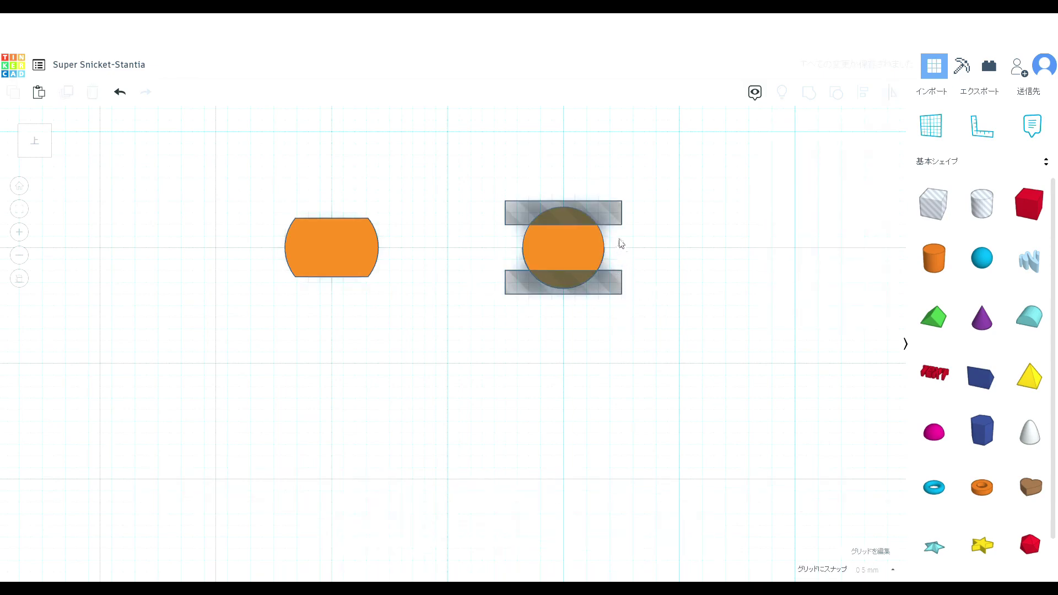
pyautogui.click(566, 245)
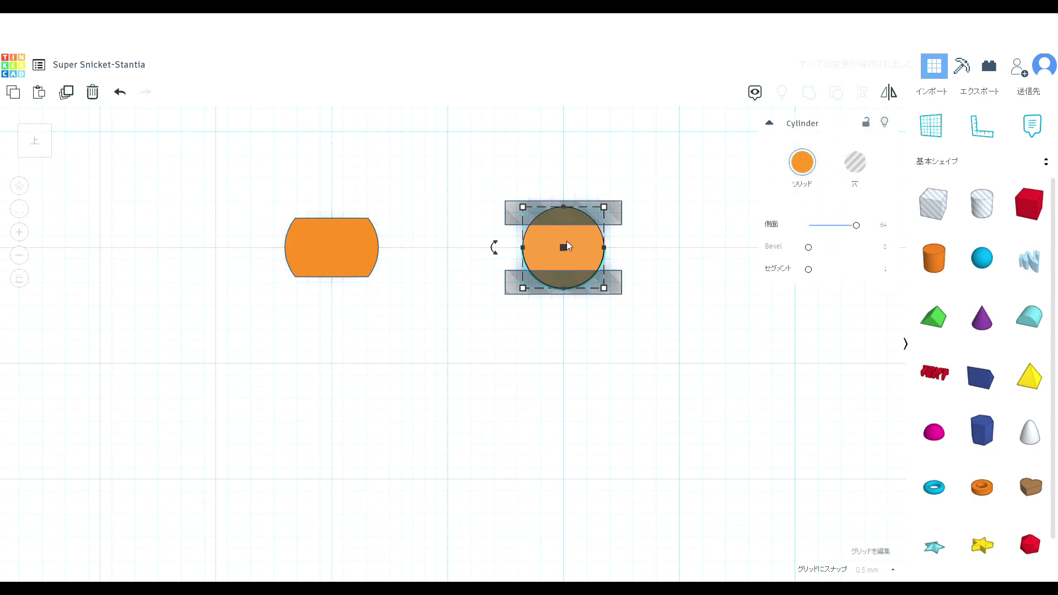
pyautogui.click(644, 277)
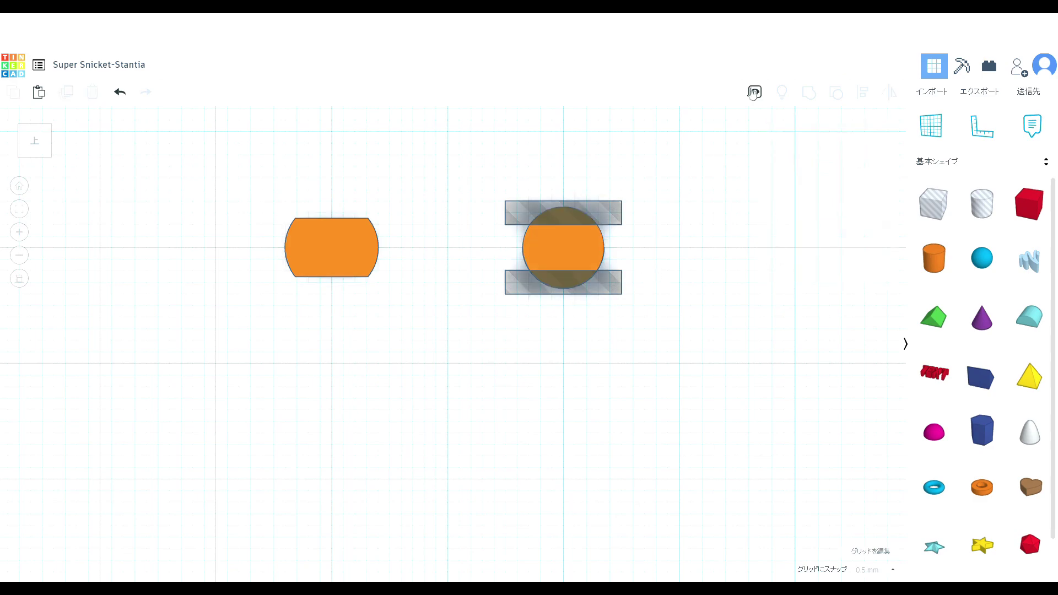
# Group the 7 mm cylinder with its two hole bars to form the smaller 7 x 4 mm oval.
pyautogui.click(48, 128)
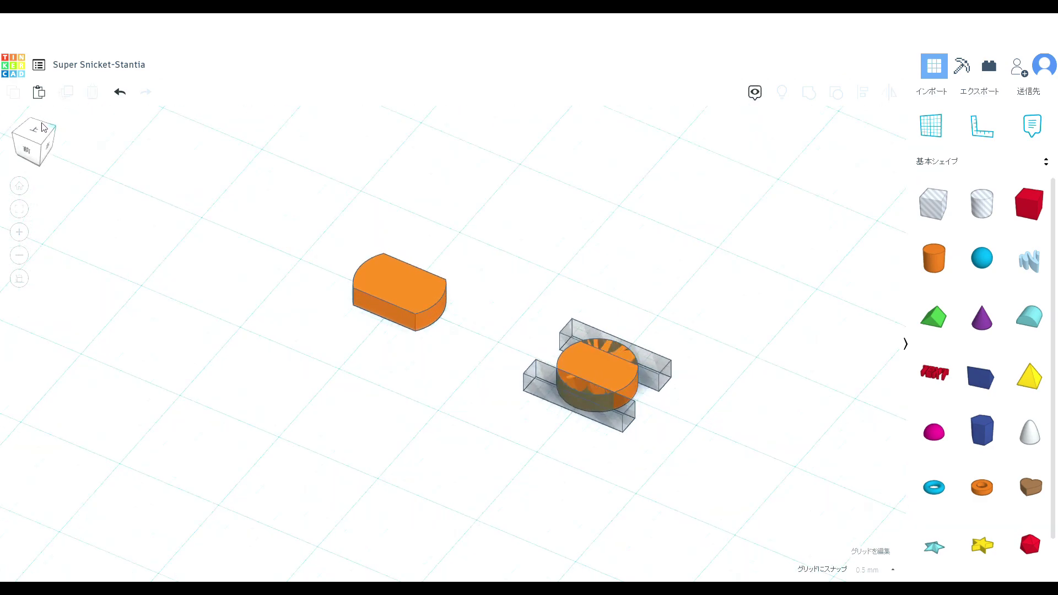
pyautogui.click(44, 127)
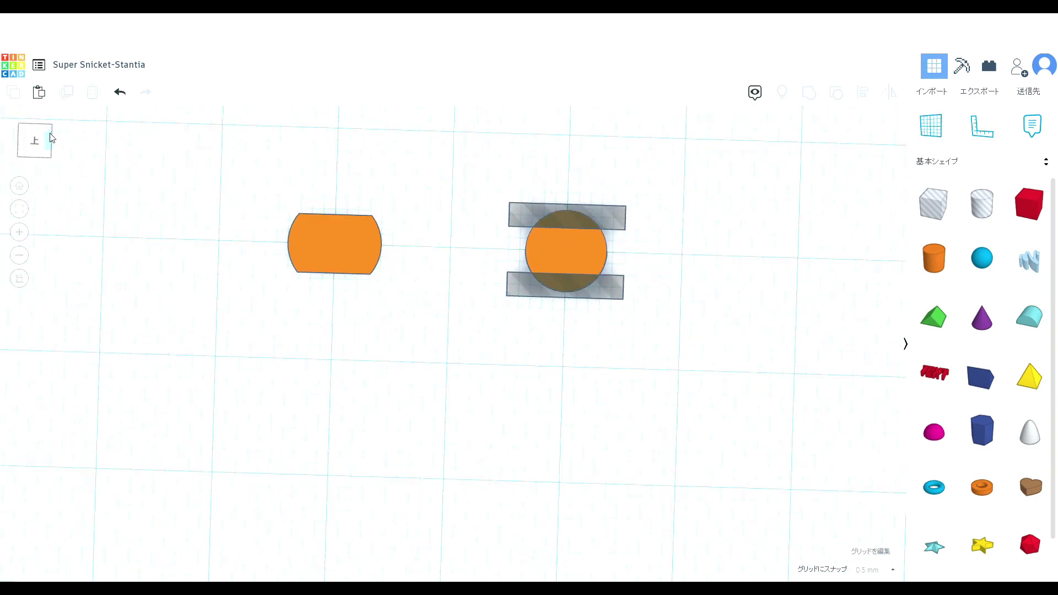
pyautogui.moveTo(483, 176); pyautogui.dragTo(725, 326)
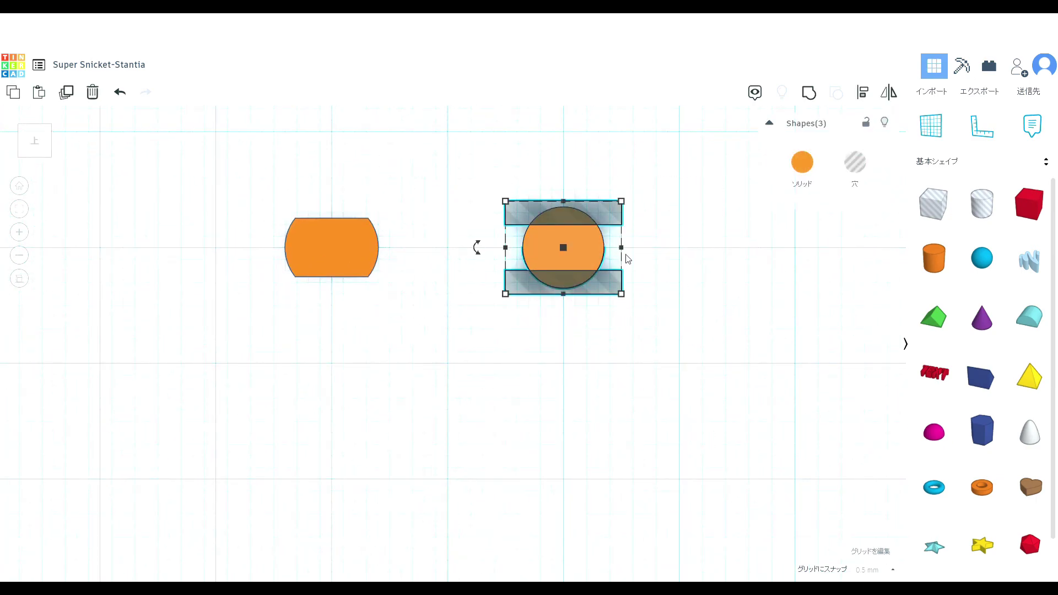
pyautogui.click(814, 98)
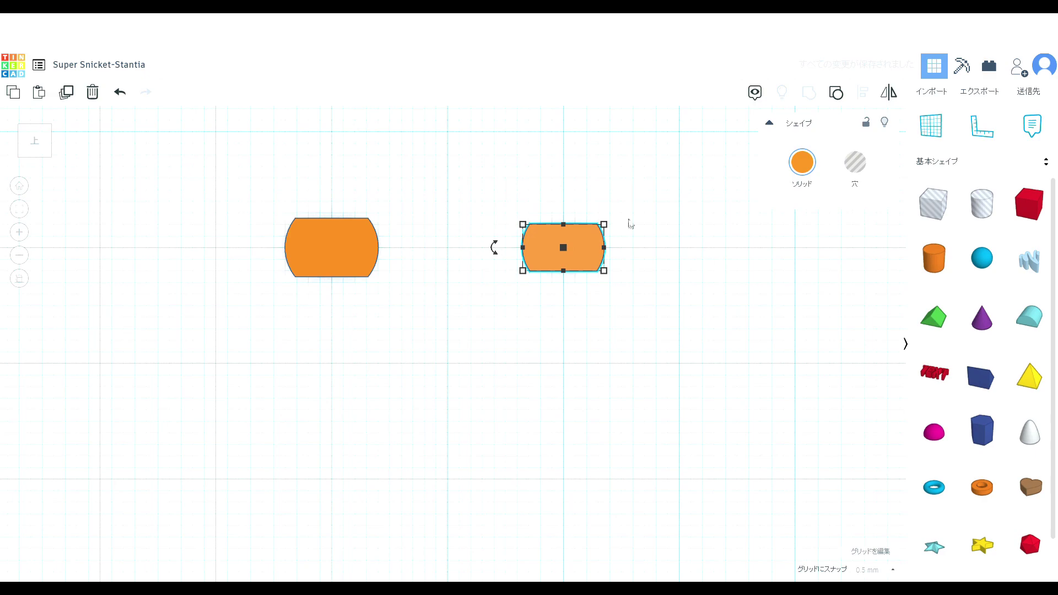
pyautogui.click(652, 238)
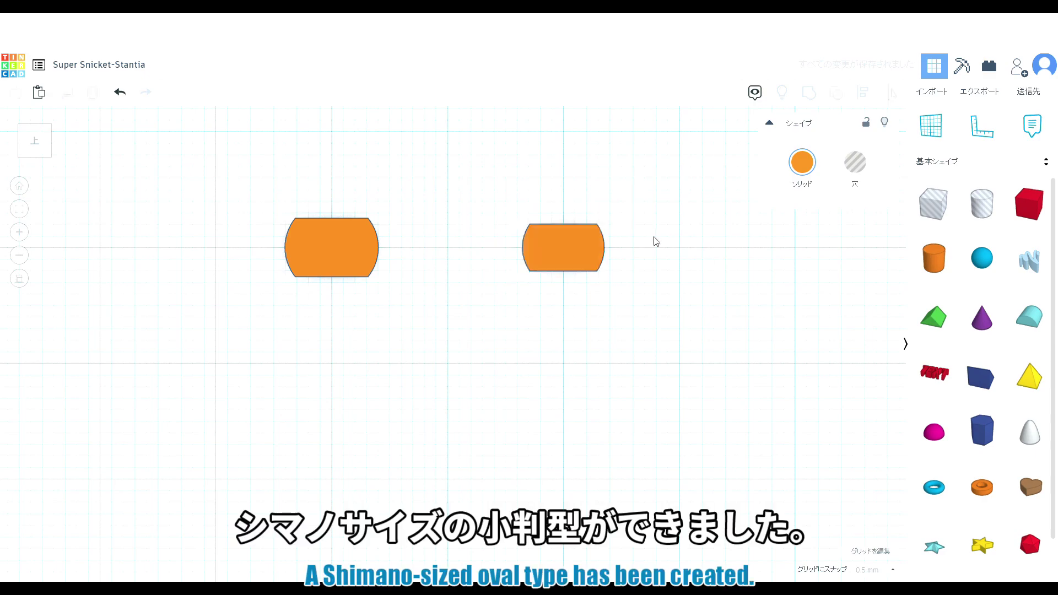
# Turn the smaller oval into a hole and move it onto the centre of the larger oval.
pyautogui.click(51, 156)
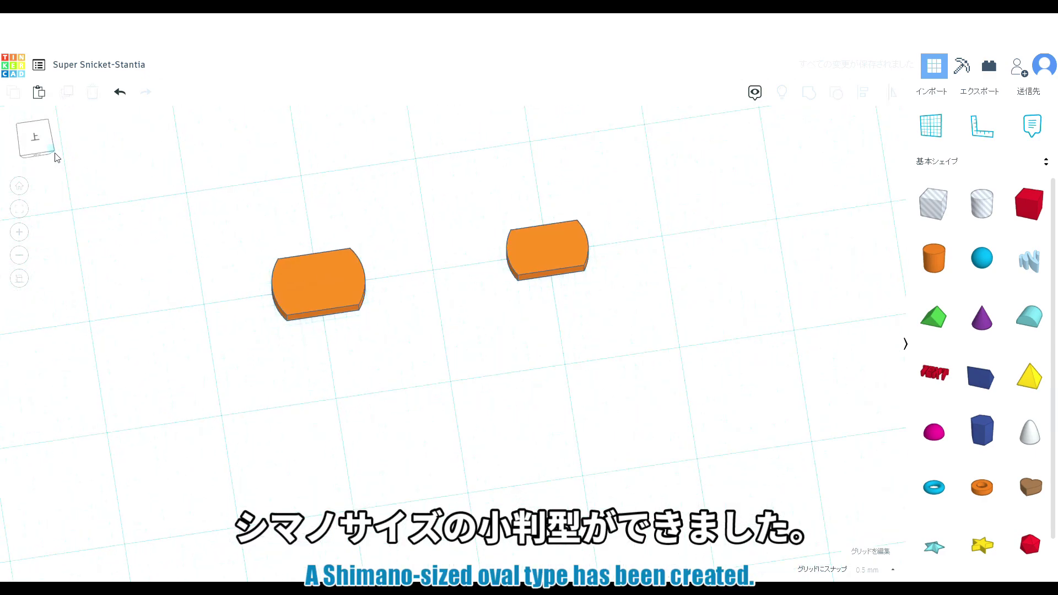
pyautogui.click(53, 157)
pyautogui.click(54, 158)
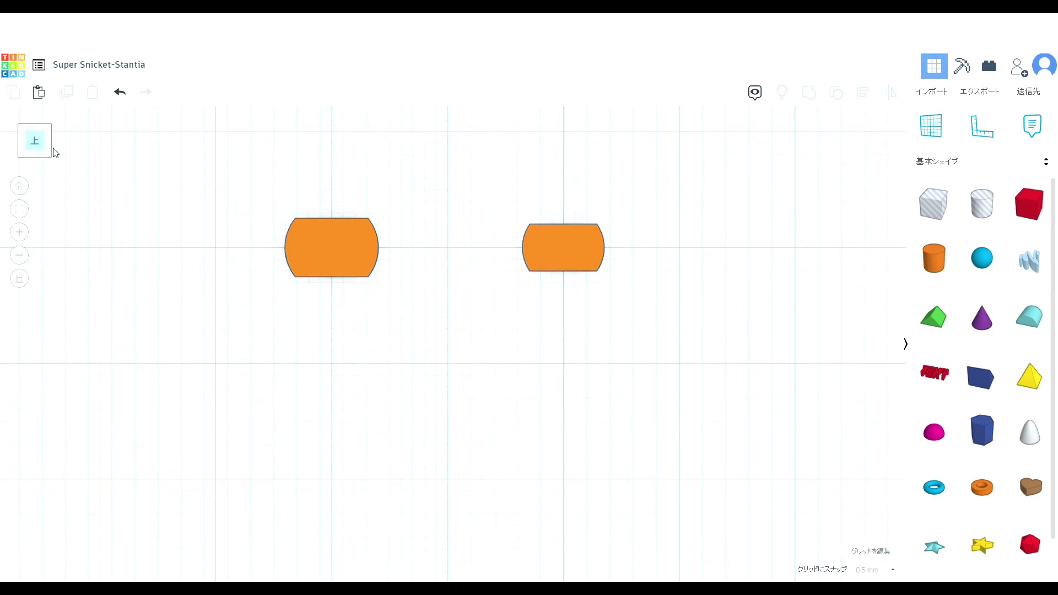
pyautogui.click(588, 247)
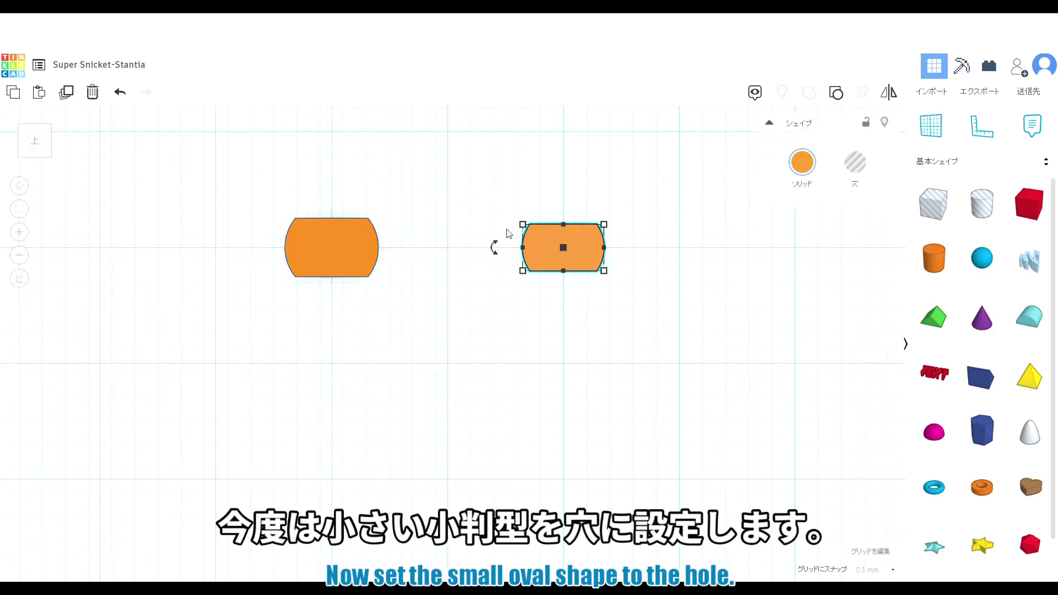
pyautogui.click(854, 162)
pyautogui.moveTo(583, 246); pyautogui.dragTo(352, 246)
pyautogui.click(433, 266)
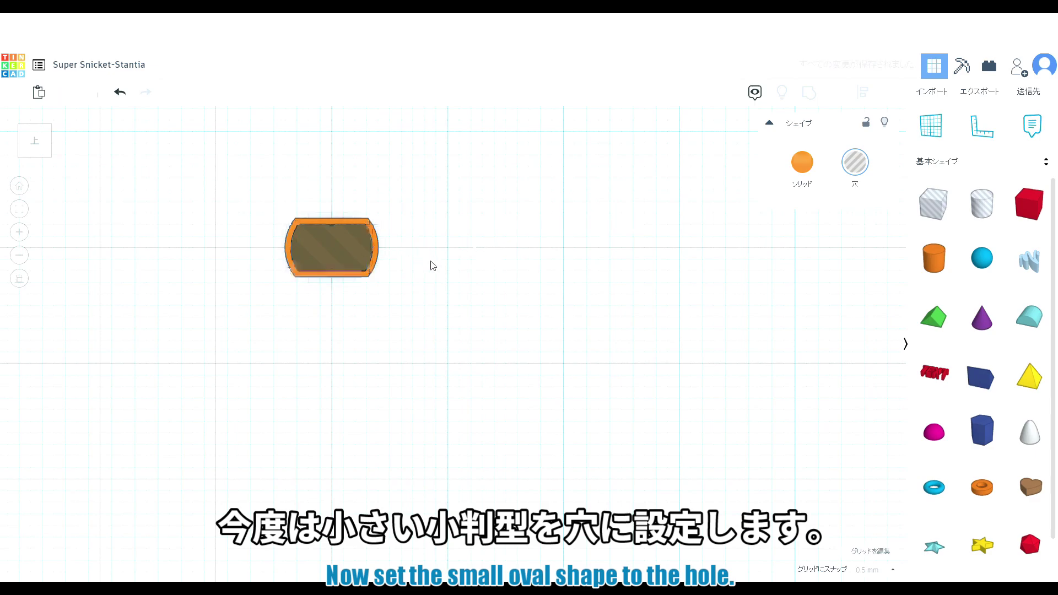
# Set the larger outer oval to a hole.
pyautogui.click(375, 234)
pyautogui.click(866, 172)
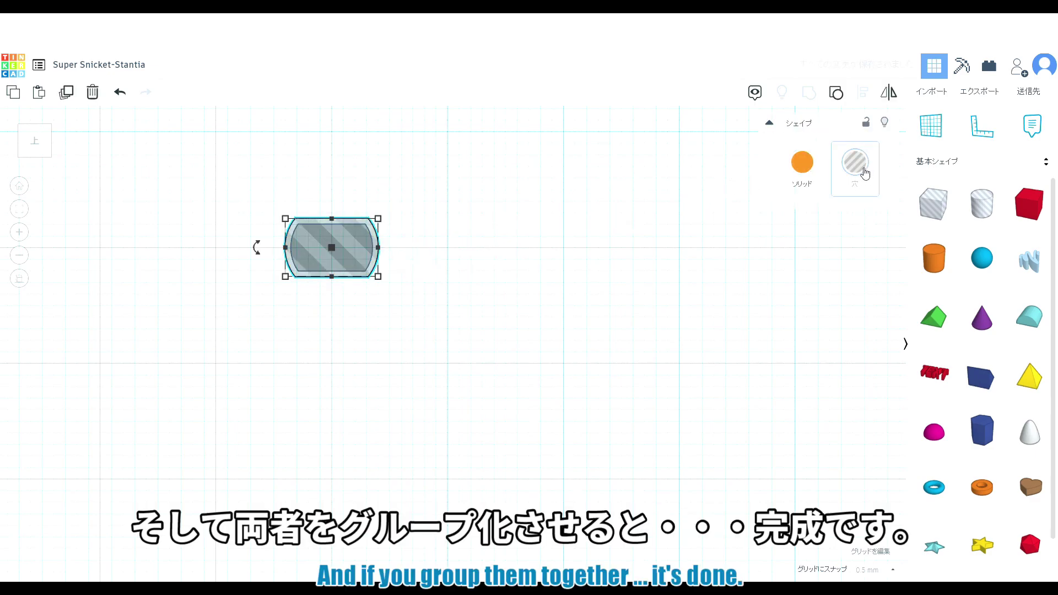
# Turn the outer oval back into a solid and group it with the inner hole oval to cut the opening.
pyautogui.click(802, 162)
pyautogui.click(494, 239)
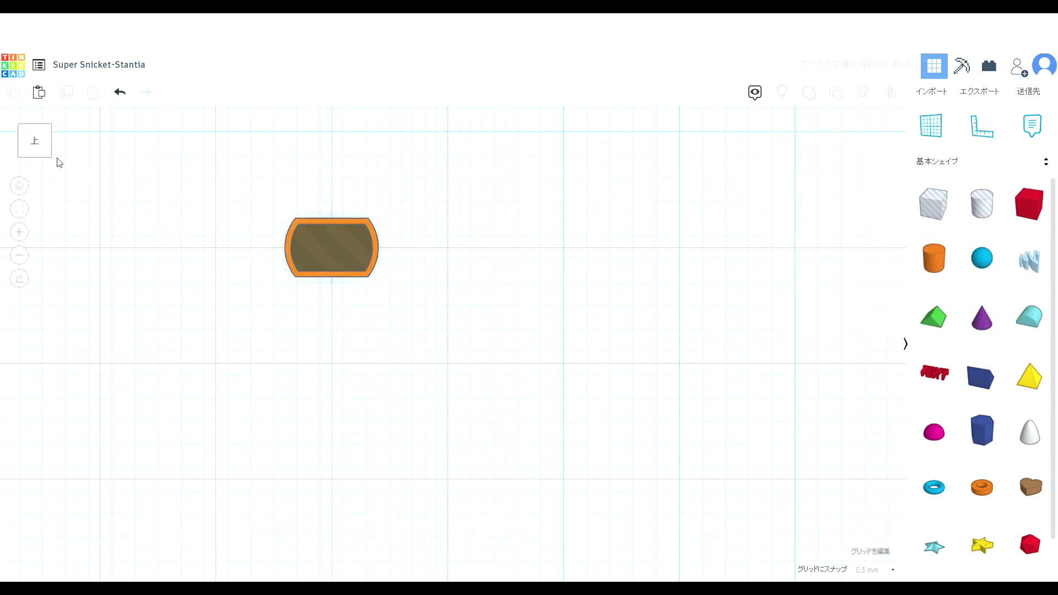
pyautogui.moveTo(226, 192); pyautogui.dragTo(410, 292)
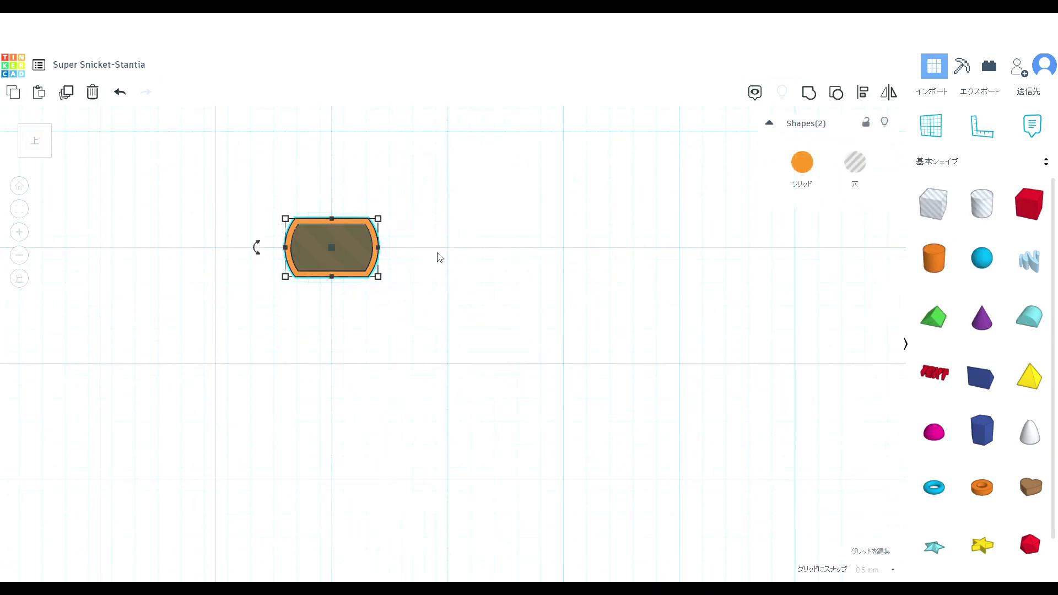
pyautogui.click(814, 99)
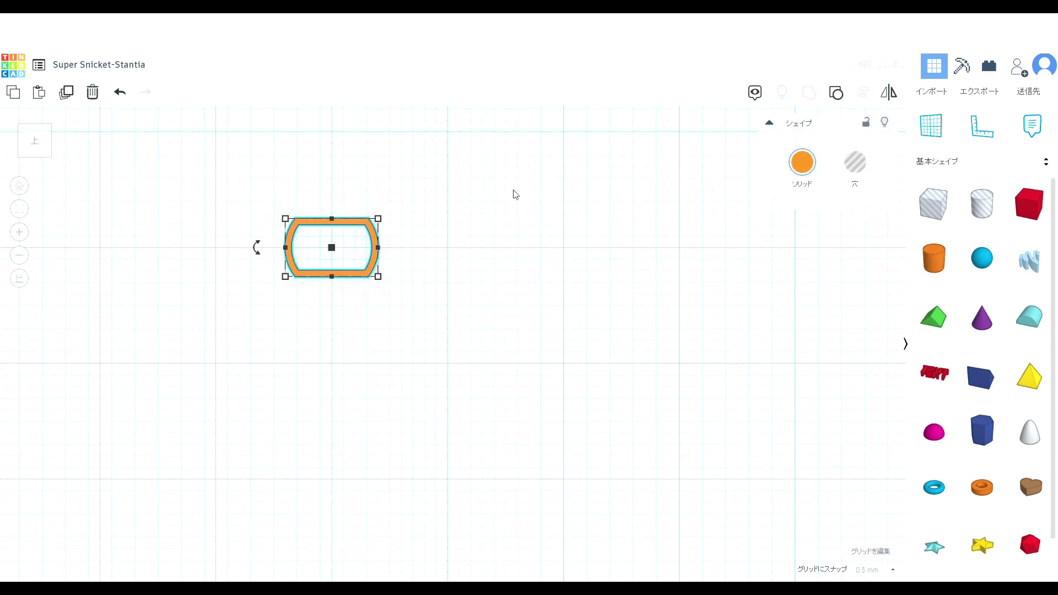
pyautogui.click(194, 253)
pyautogui.moveTo(52, 157); pyautogui.dragTo(39, 152)
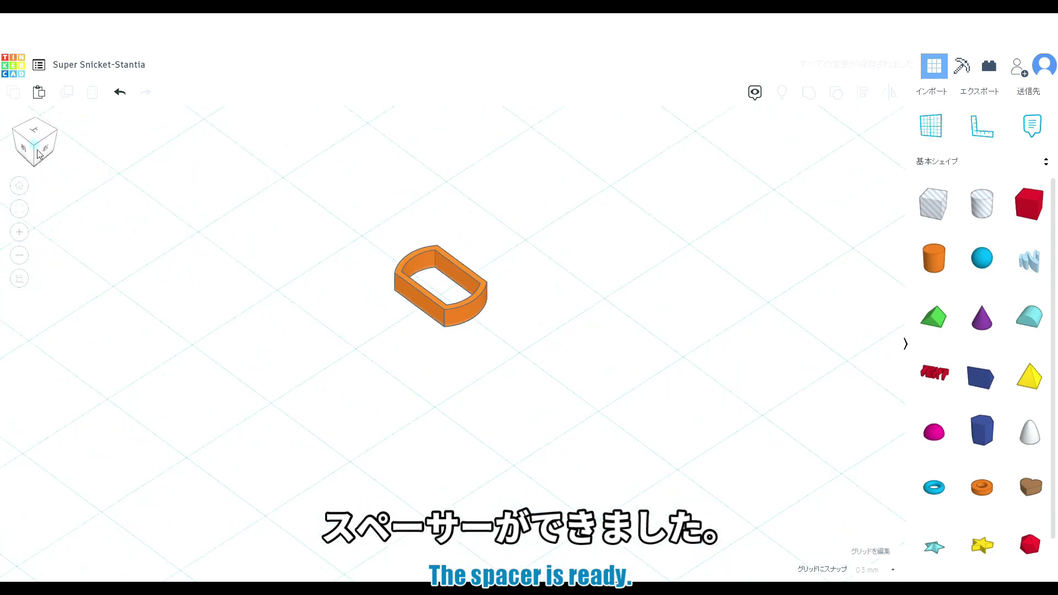
pyautogui.scroll(5, 526, 242)
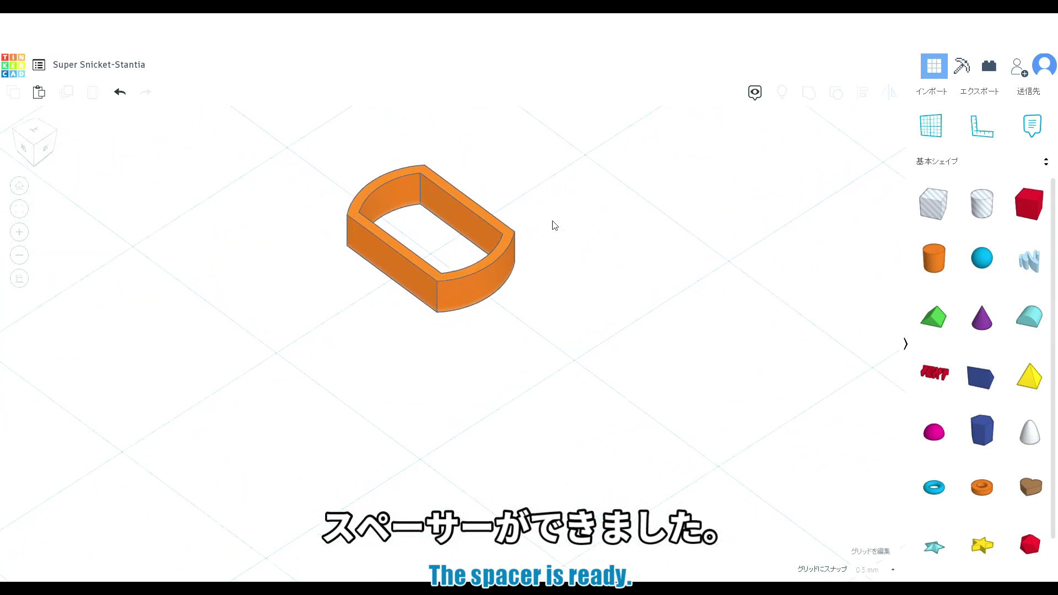
pyautogui.scroll(-2, 511, 298)
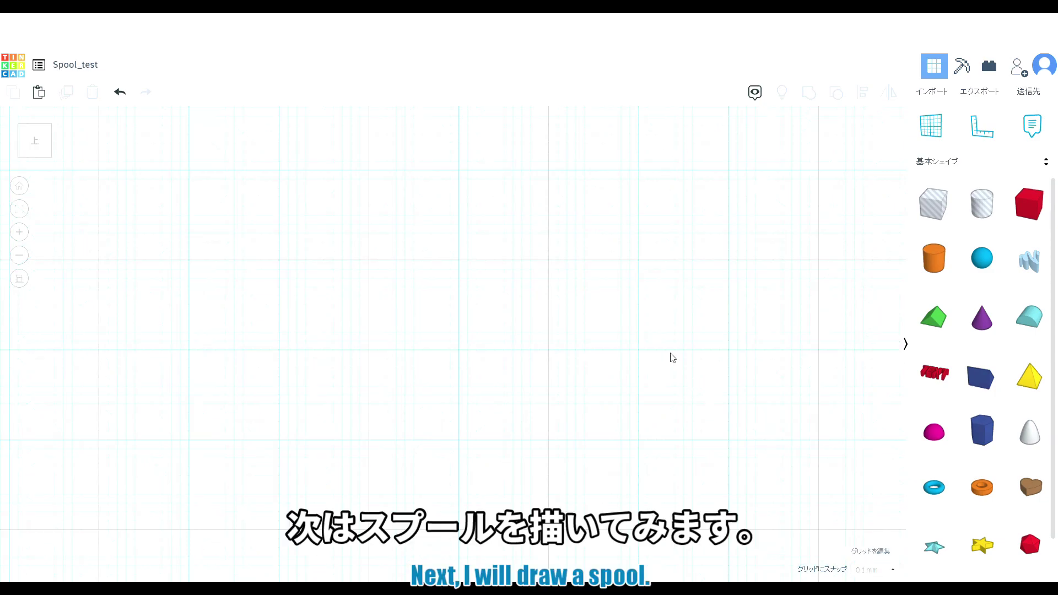
# Place a hole cylinder on the Spool_test workplane, set its diameter to 30 mm, and centre it on a grid intersection.
pyautogui.moveTo(981, 204); pyautogui.dragTo(461, 352)
pyautogui.press('f')
pyautogui.click(473, 141)
pyautogui.write('30')
pyautogui.press('Return')
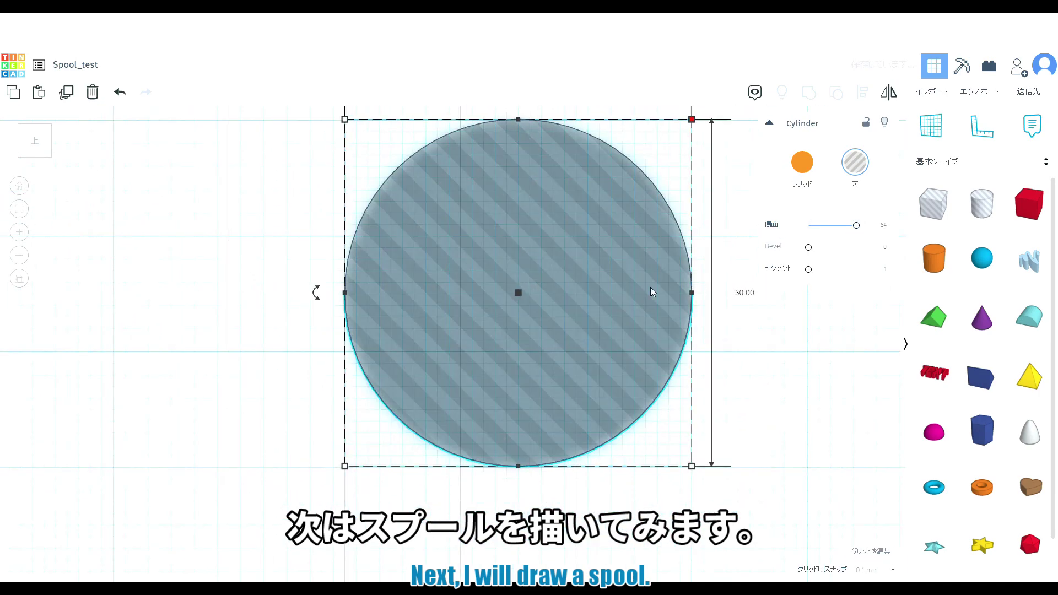
pyautogui.moveTo(650, 286); pyautogui.dragTo(567, 240)
pyautogui.moveTo(462, 232); pyautogui.dragTo(465, 295, button='middle')
pyautogui.scroll(2, 465, 295)
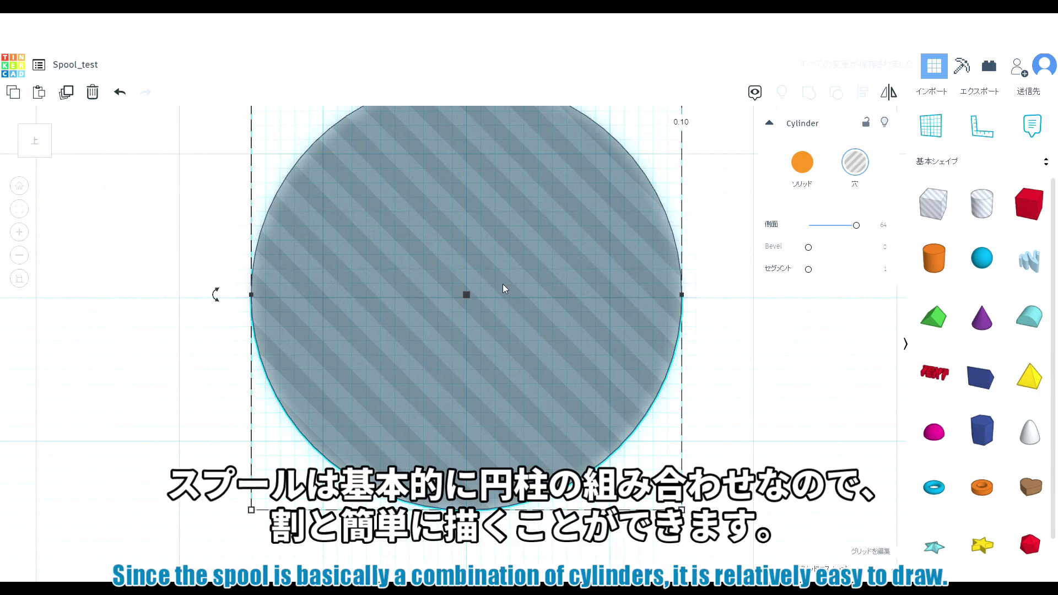
# Turn the 30 mm cylinder into a solid and set its height to 1 mm.
pyautogui.click(802, 162)
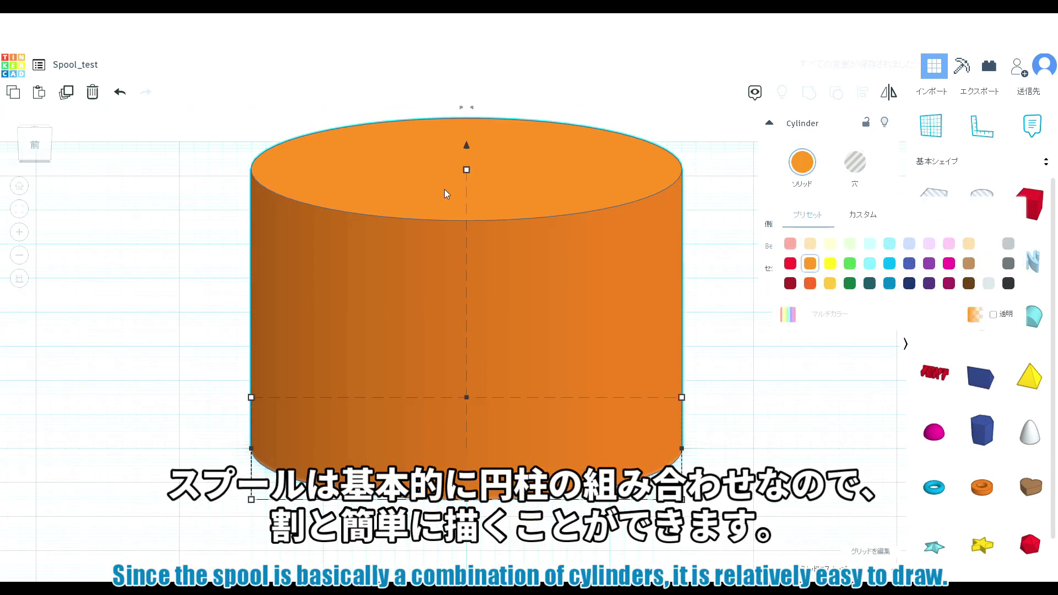
pyautogui.click(529, 313)
pyautogui.write('1.1')
pyautogui.press('Return')
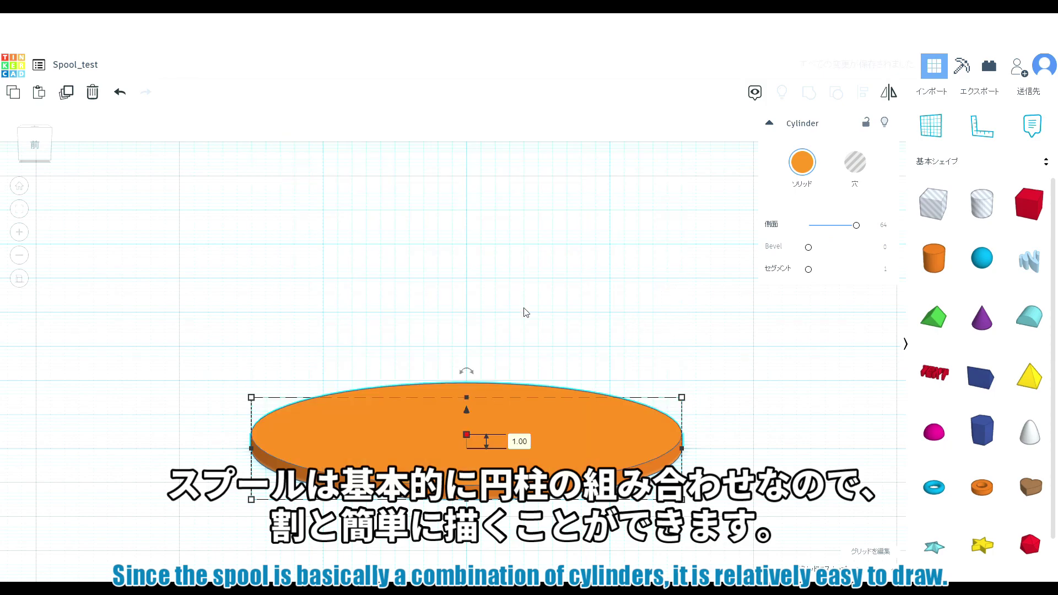
pyautogui.click(33, 141)
pyautogui.click(38, 130)
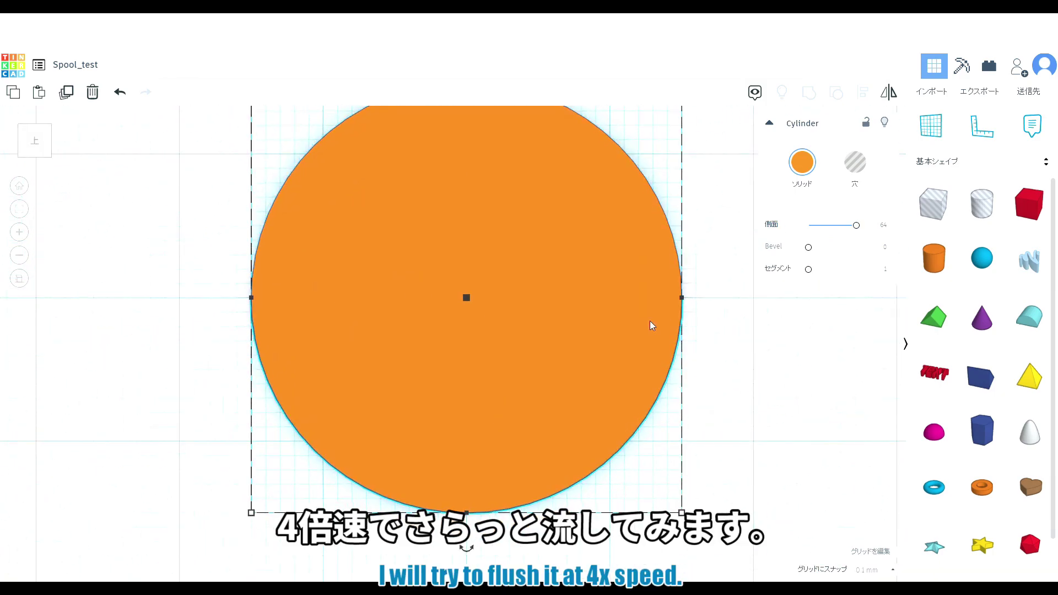
# Place a second hole cylinder at the centre of the disc and give it 64 sides.
pyautogui.click(695, 362)
pyautogui.moveTo(981, 204); pyautogui.dragTo(468, 298)
pyautogui.moveTo(821, 228); pyautogui.dragTo(855, 225)
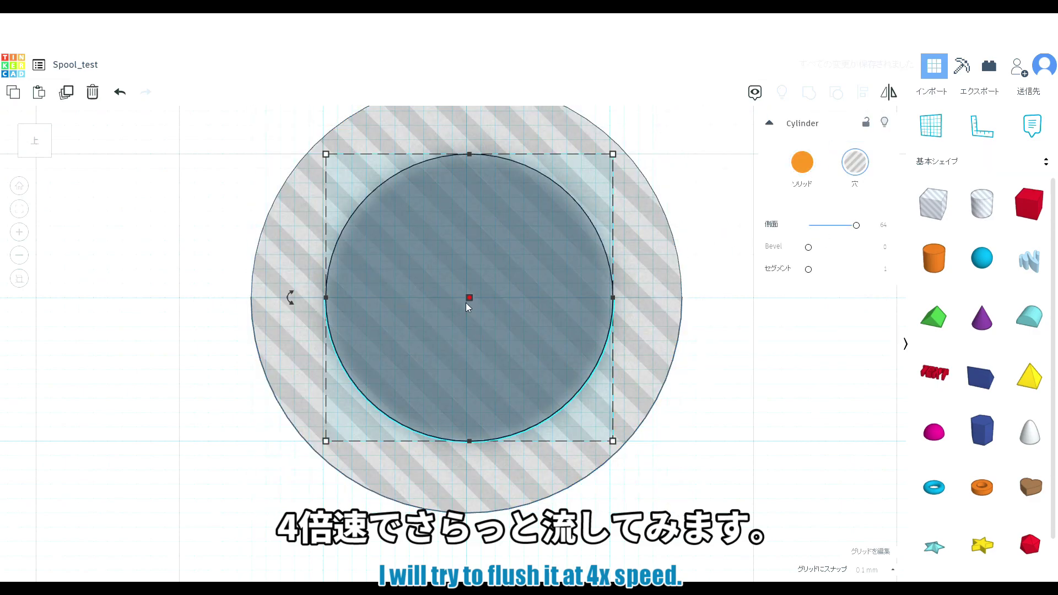
# Set the inner hole cylinder's length and width to 28 mm.
pyautogui.moveTo(323, 154)
pyautogui.click(278, 300)
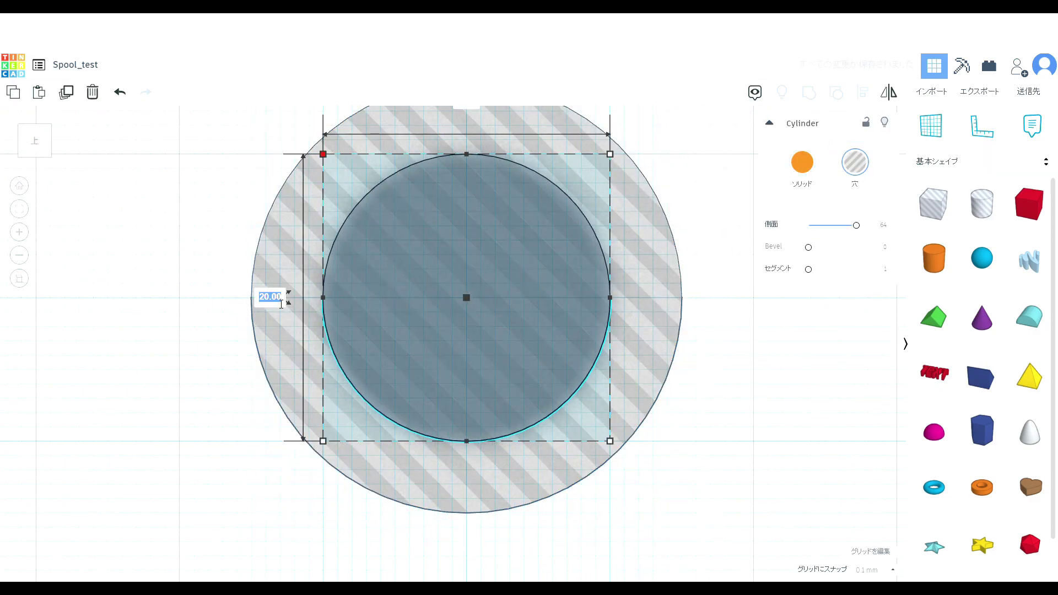
pyautogui.write('28')
pyautogui.press('Return')
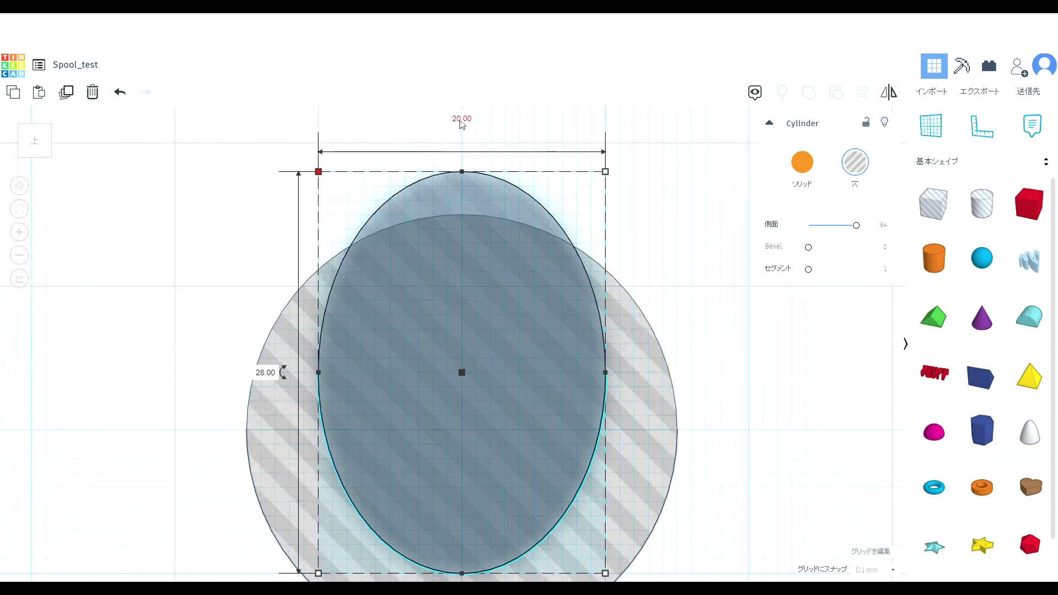
pyautogui.click(467, 125)
pyautogui.write('28')
pyautogui.press('Return')
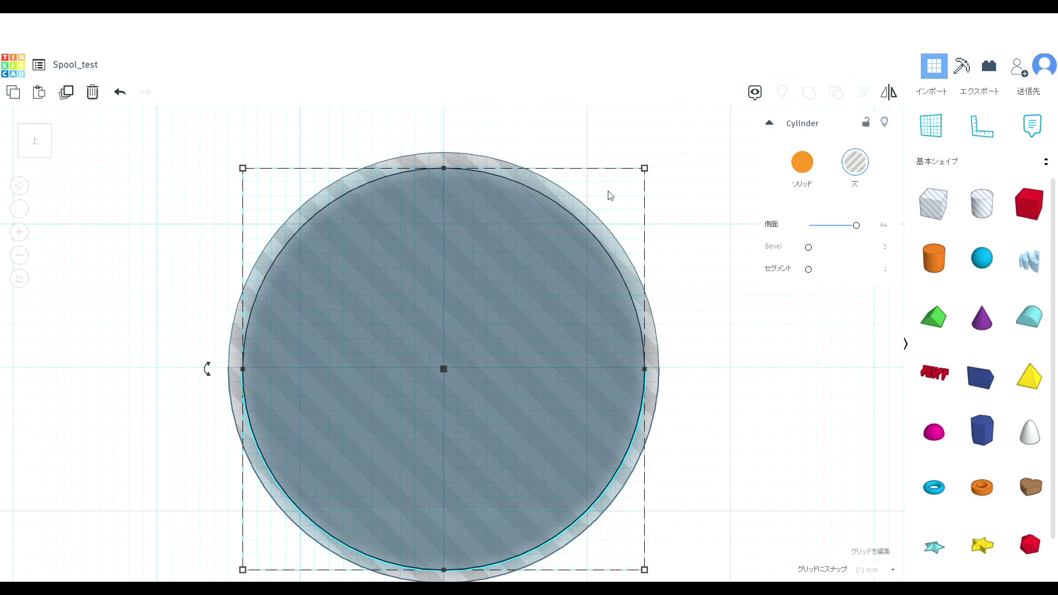
# Set the inner hole cylinder's length and width to 26 mm.
pyautogui.click(447, 115)
pyautogui.write('26')
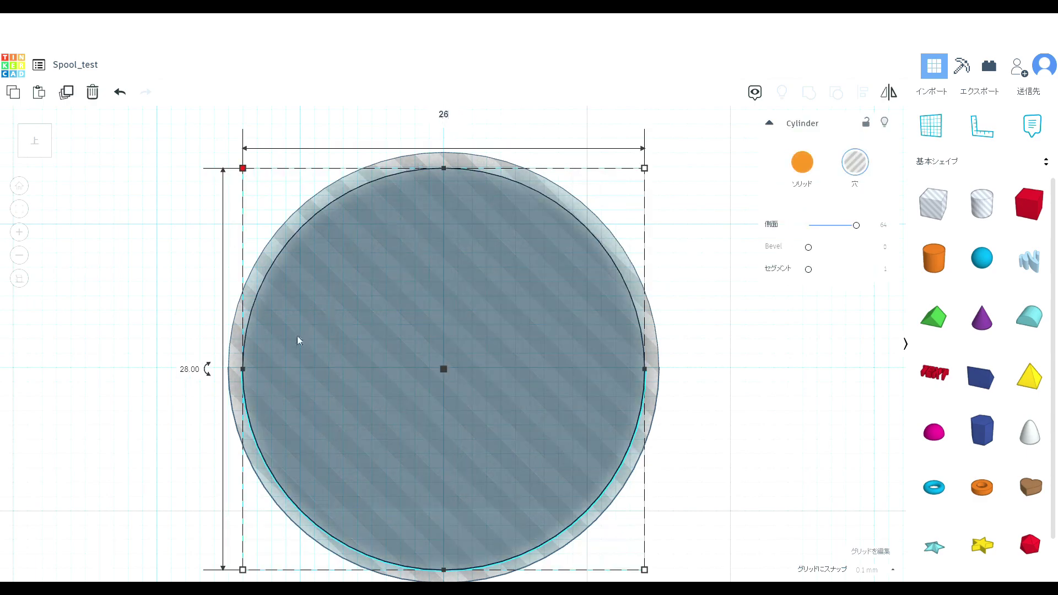
pyautogui.press('Tab')
pyautogui.write('26')
pyautogui.press('Return')
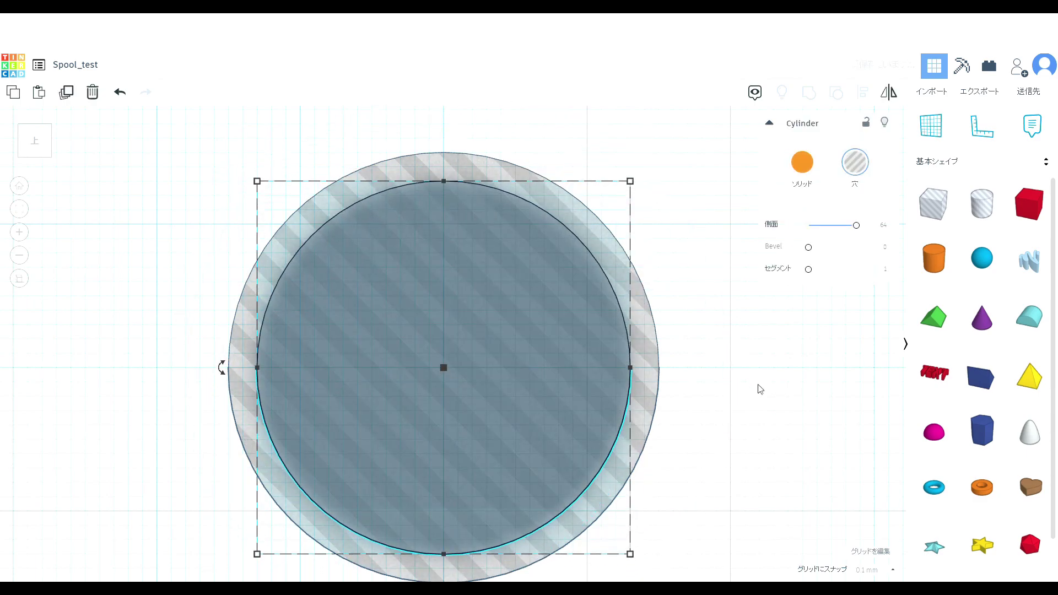
# Turn the 30 mm disc into a solid and group it with the 26 mm hole cylinder to form a flange ring.
pyautogui.click(37, 165)
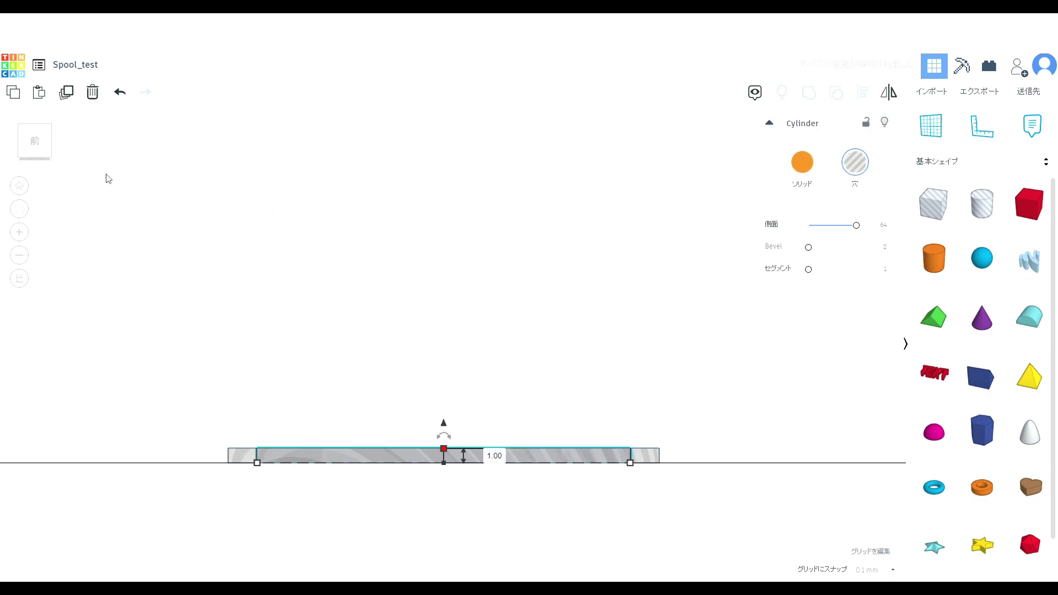
pyautogui.click(34, 119)
pyautogui.click(622, 302)
pyautogui.click(802, 162)
pyautogui.click(688, 220)
pyautogui.moveTo(560, 284); pyautogui.dragTo(550, 227, button='right')
pyautogui.moveTo(351, 243); pyautogui.dragTo(352, 175, button='middle')
pyautogui.hotkey('ctrl', 'a')
pyautogui.click(809, 92)
# Add a tube centred on the flange ring with a radius of 13, 64 sides and a wall thickness of 1.
pyautogui.click(34, 132)
pyautogui.moveTo(982, 487); pyautogui.dragTo(436, 325)
pyautogui.moveTo(824, 269); pyautogui.dragTo(857, 270)
pyautogui.press('Return')
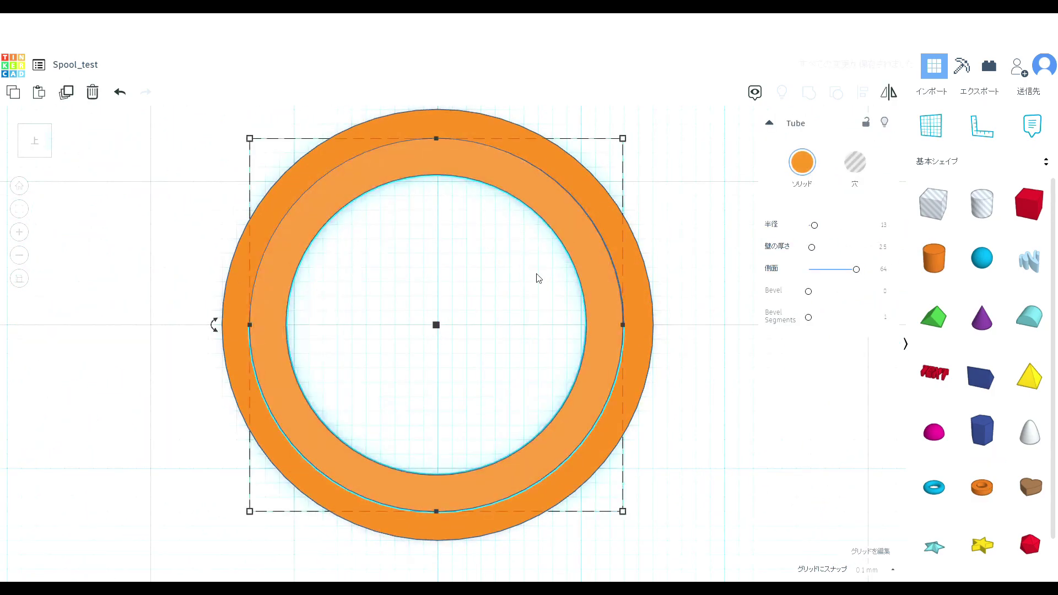
pyautogui.click(882, 247)
pyautogui.write('1')
pyautogui.press('Return')
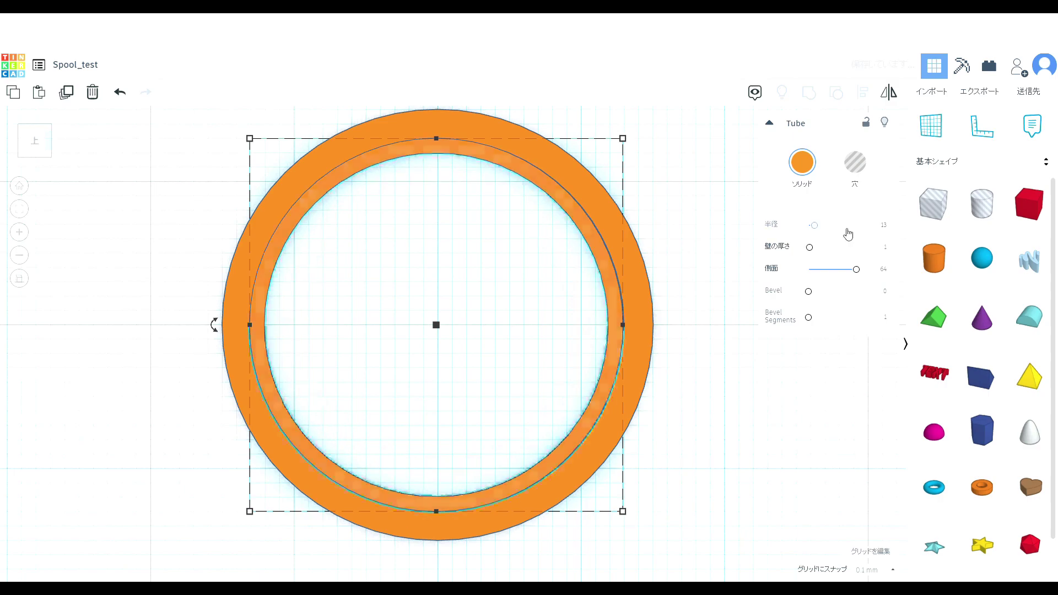
# Nudge the tube into line with the flange ring's centre and increase its height to form the spool barrel.
pyautogui.click(50, 155)
pyautogui.click(50, 126)
pyautogui.click(34, 132)
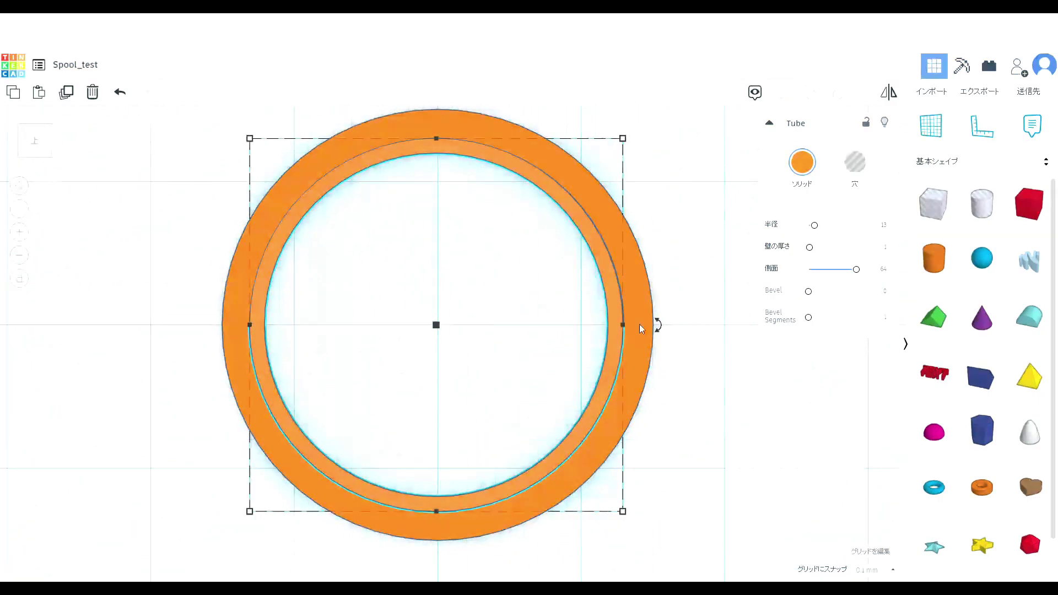
pyautogui.press('Right')
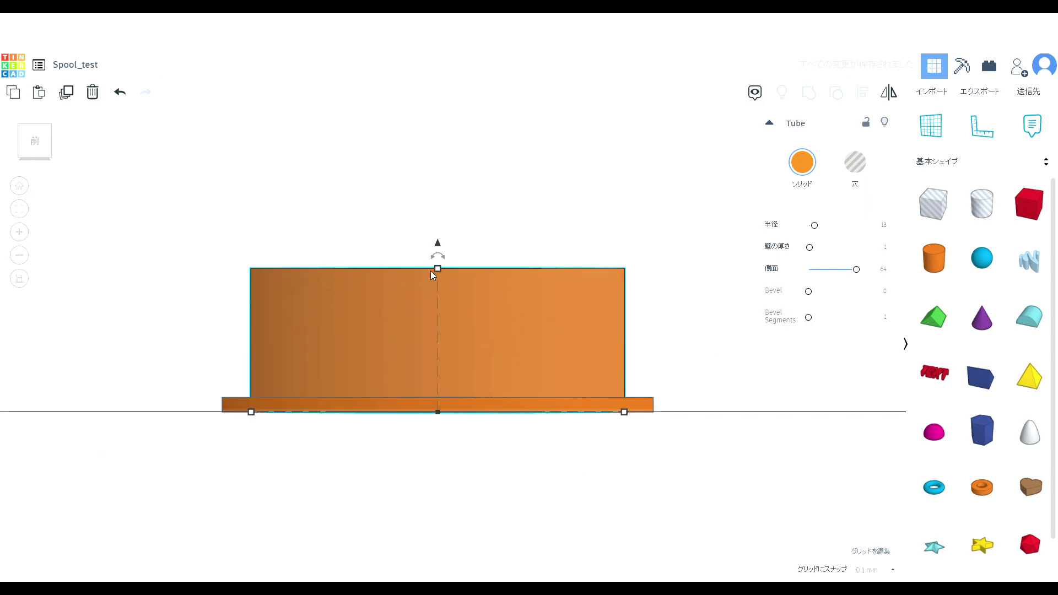
pyautogui.click(675, 313)
pyautogui.scroll(-2, 675, 313)
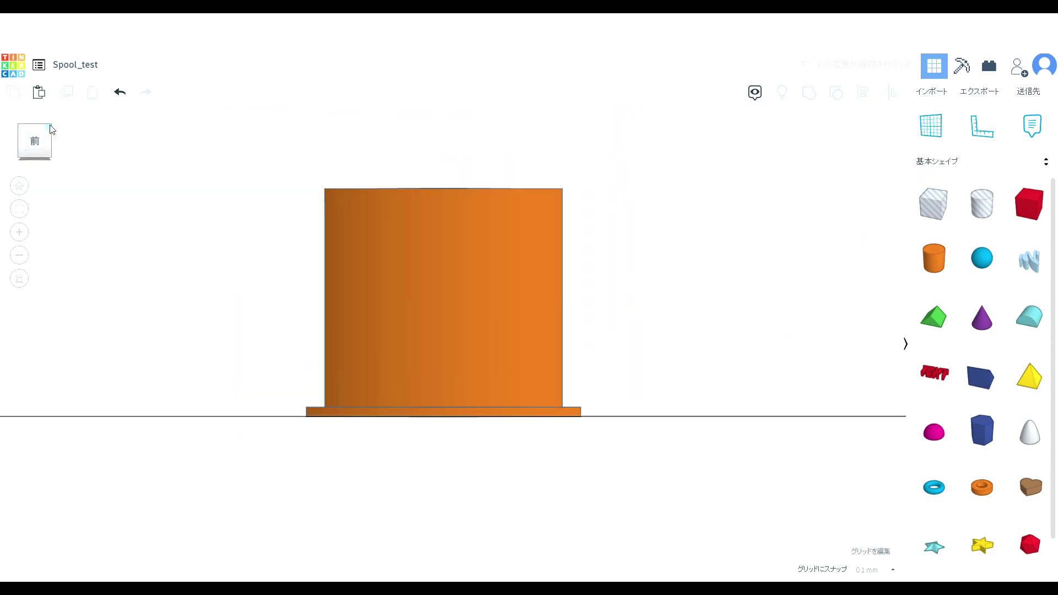
# Duplicate the flange ring and place the copy at the upper end of the tube, centred over the original.
pyautogui.click(51, 127)
pyautogui.click(34, 133)
pyautogui.click(570, 346)
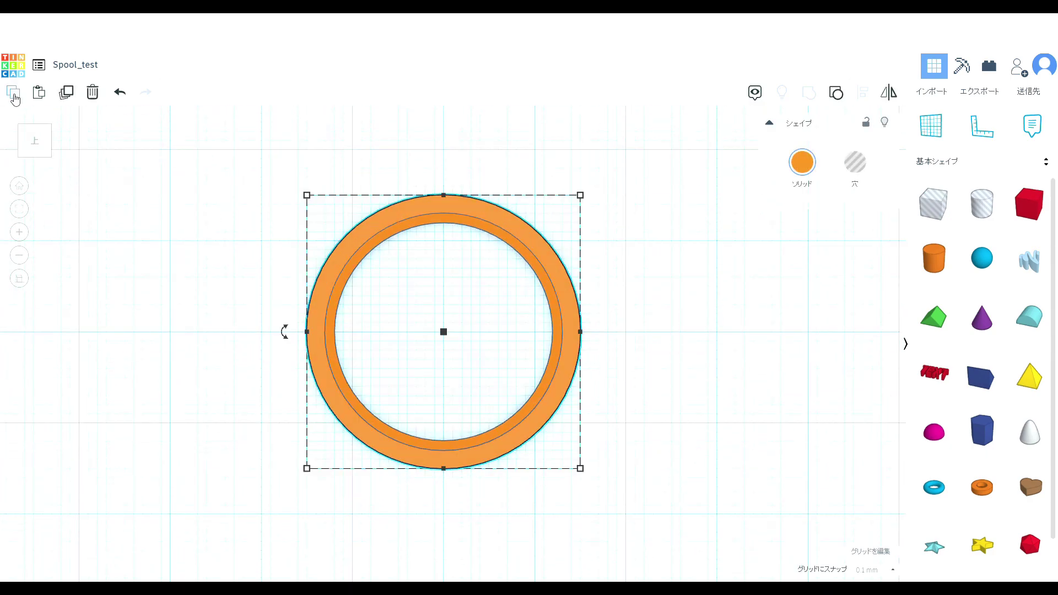
pyautogui.click(15, 94)
pyautogui.click(92, 142)
pyautogui.click(43, 93)
pyautogui.click(34, 161)
pyautogui.moveTo(578, 441); pyautogui.dragTo(579, 223)
pyautogui.click(35, 124)
pyautogui.moveTo(722, 318); pyautogui.dragTo(586, 317)
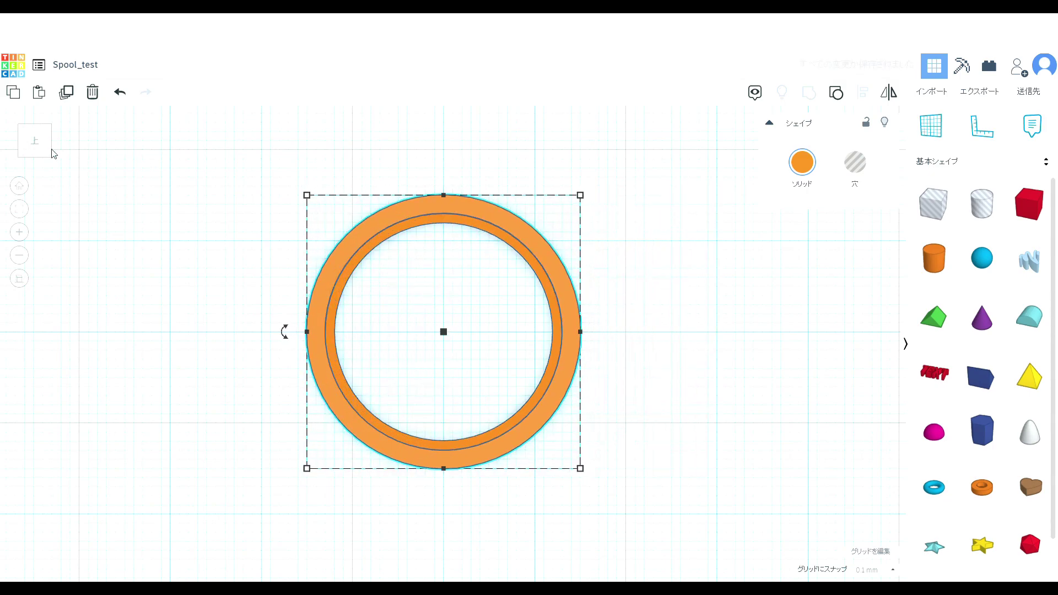
# Examine the copied flange's fit on the tube from several angles.
pyautogui.click(50, 153)
pyautogui.click(71, 185)
pyautogui.moveTo(61, 145); pyautogui.dragTo(73, 152)
pyautogui.click(40, 138)
pyautogui.click(35, 159)
pyautogui.click(50, 141)
pyautogui.moveTo(275, 261); pyautogui.dragTo(298, 234, button='middle')
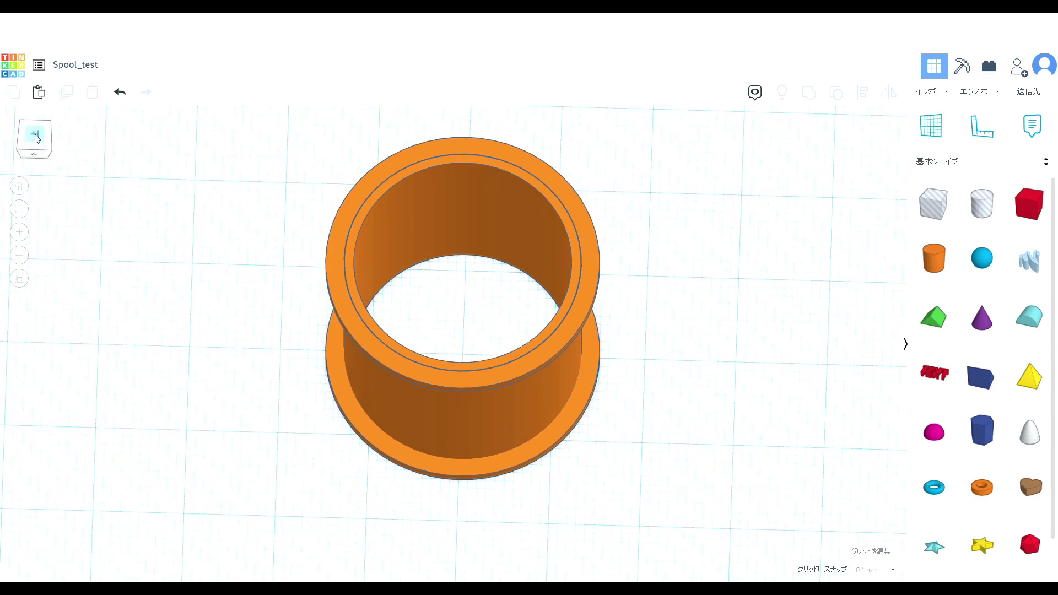
# Add another tube at the spool's centre with 64 sides and a radius of 12.
pyautogui.click(35, 135)
pyautogui.moveTo(982, 487); pyautogui.dragTo(444, 323)
pyautogui.moveTo(824, 269); pyautogui.dragTo(856, 269)
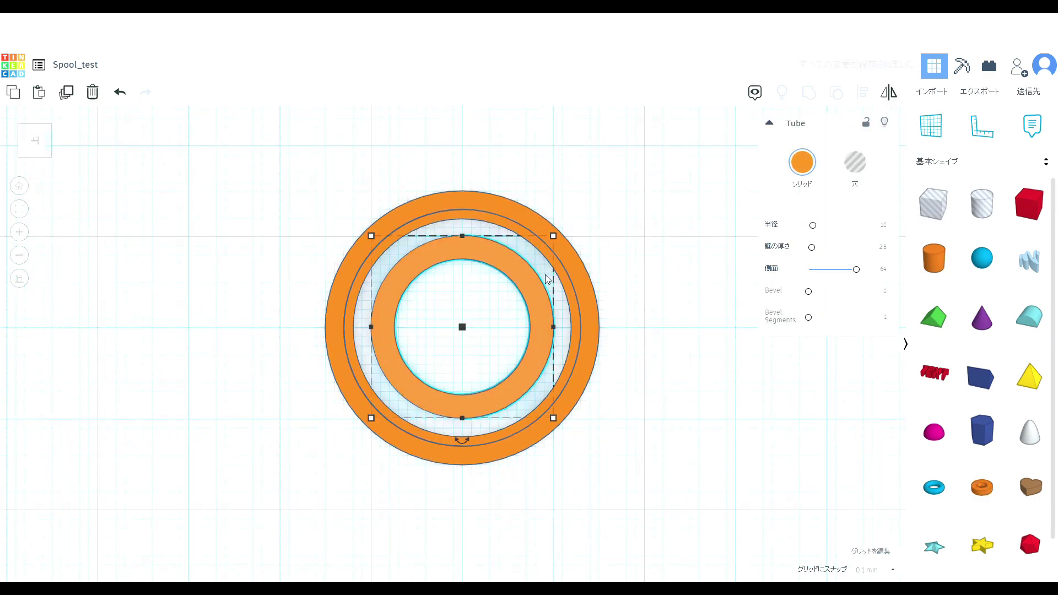
pyautogui.click(874, 231)
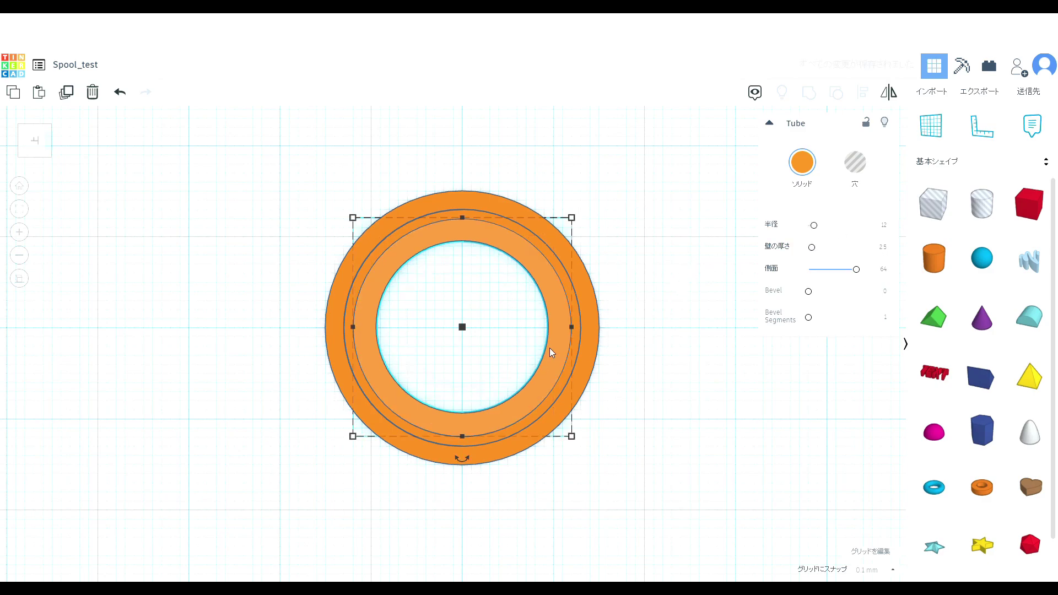
pyautogui.moveTo(46, 159)
pyautogui.mouseDown()
pyautogui.moveTo(52, 143)
pyautogui.moveTo(52, 162)
pyautogui.mouseUp()
pyautogui.click(32, 135)
# Try wall thicknesses of 5 and 8 on the inner tube.
pyautogui.click(882, 246)
pyautogui.write('5')
pyautogui.press('Return')
pyautogui.click(884, 249)
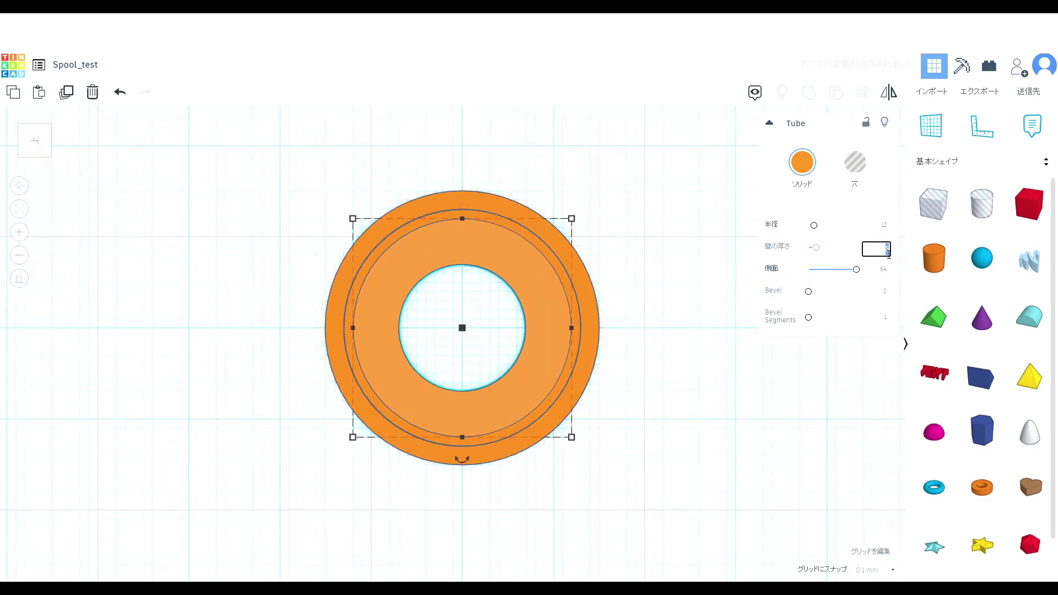
pyautogui.write('8')
pyautogui.press('Return')
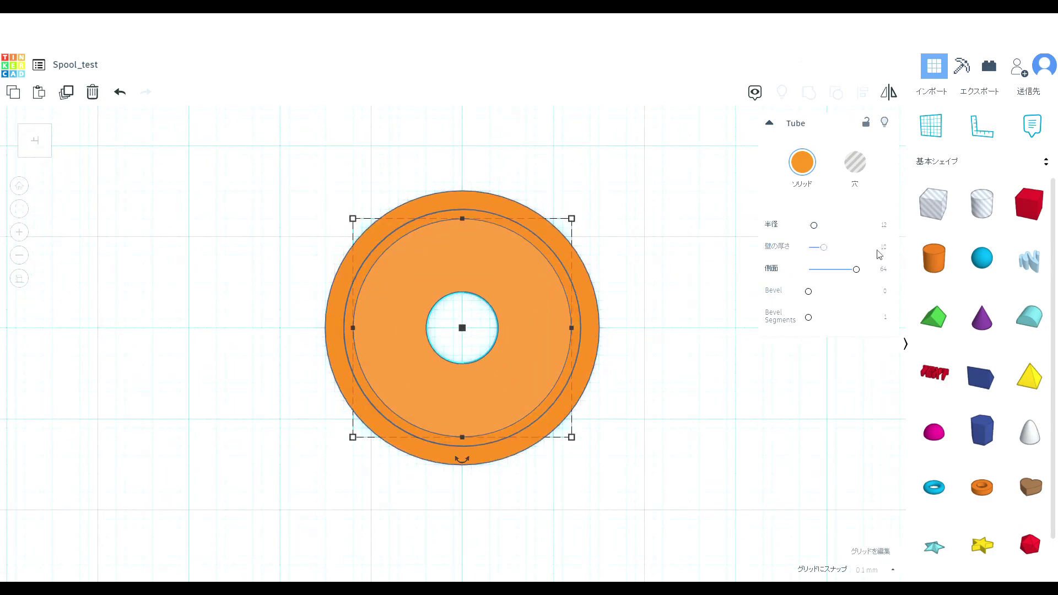
# Set the inner tube's wall thickness to 9.
pyautogui.click(881, 248)
pyautogui.write('9')
pyautogui.press('Return')
pyautogui.click(722, 359)
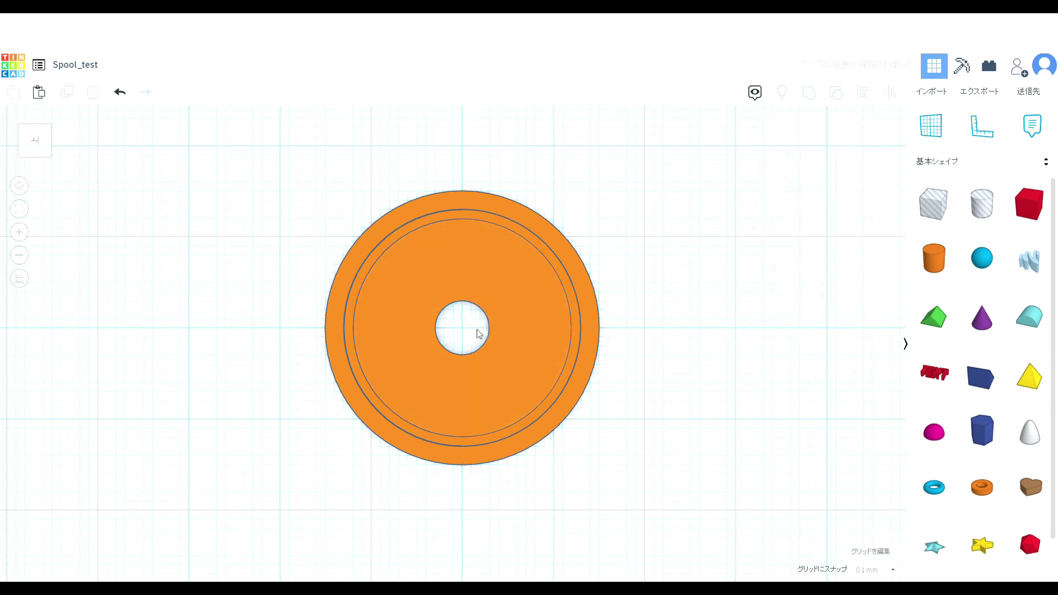
# Set the inner tube's height to 2 mm and raise it to a mid-level position inside the spool barrel.
pyautogui.click(35, 165)
pyautogui.click(496, 358)
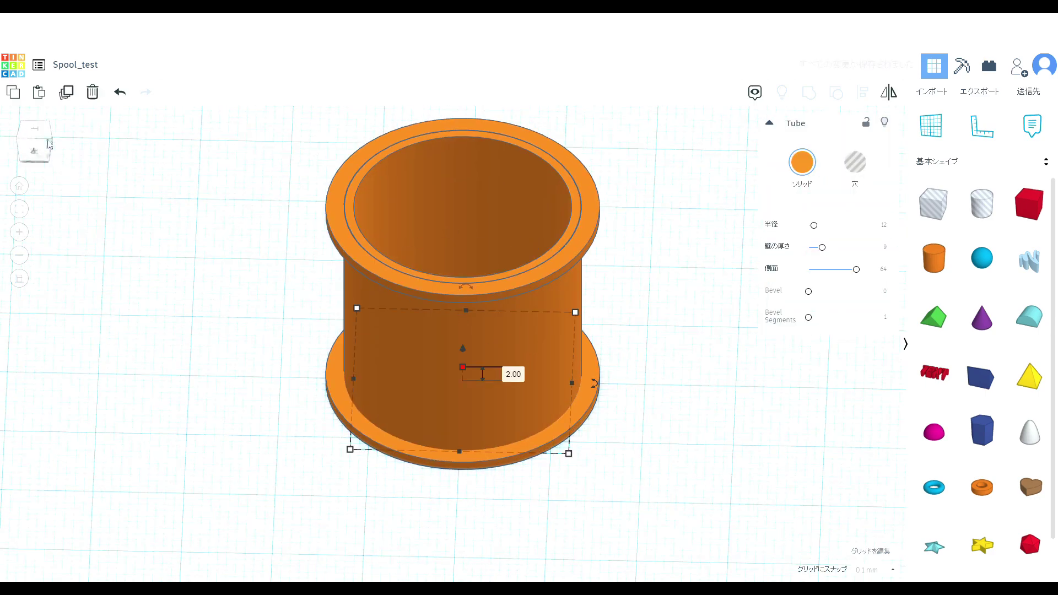
pyautogui.click(48, 144)
pyautogui.moveTo(463, 359); pyautogui.dragTo(464, 256)
pyautogui.click(689, 285)
pyautogui.click(49, 126)
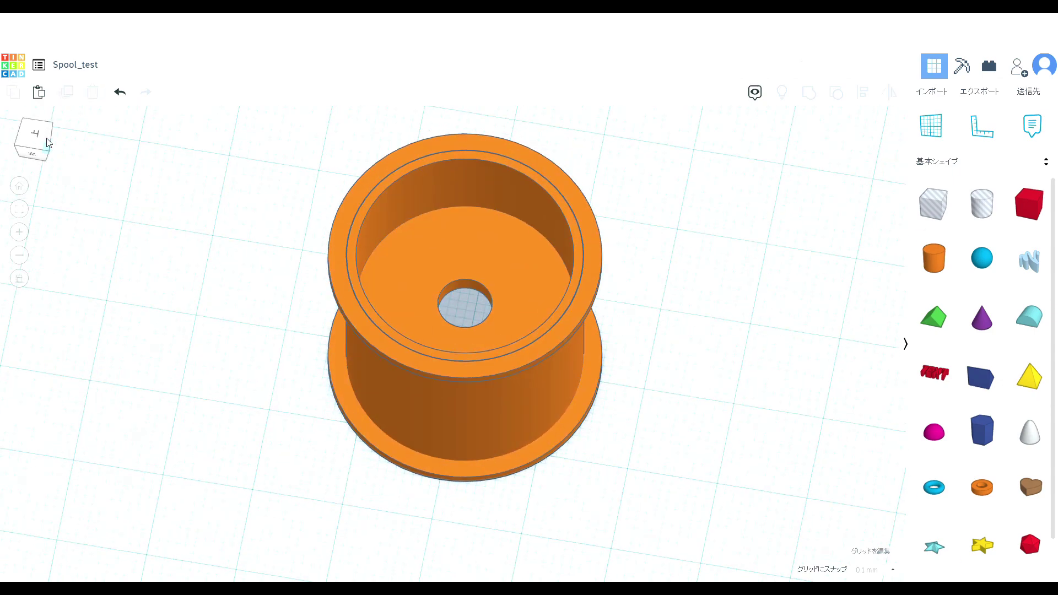
# Add a small tube at the spool's centre with 64 sides, a radius of 3 and a wall thickness of 1.5.
pyautogui.click(37, 136)
pyautogui.moveTo(986, 503); pyautogui.dragTo(463, 329)
pyautogui.moveTo(824, 269); pyautogui.dragTo(856, 269)
pyautogui.click(883, 225)
pyautogui.write('3')
pyautogui.press('Return')
pyautogui.click(887, 249)
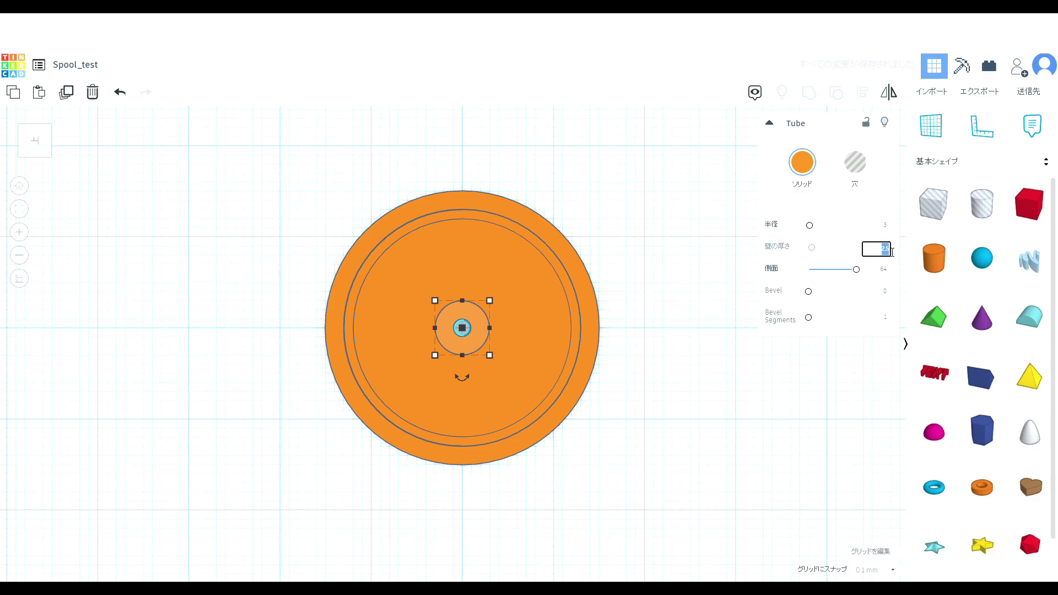
pyautogui.write('1.5')
pyautogui.press('Return')
# Set the small central tube's height to 25 mm.
pyautogui.moveTo(50, 158); pyautogui.dragTo(51, 151)
pyautogui.click(461, 311)
pyautogui.click(514, 347)
pyautogui.write('25')
pyautogui.press('Return')
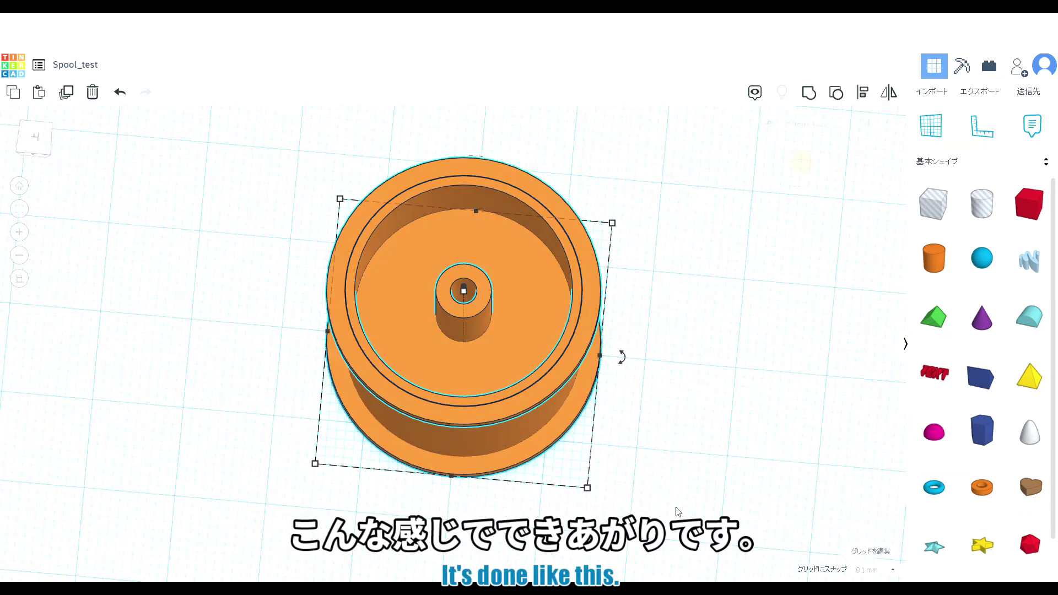
# Group all the spool parts into one object and export everything in the design as an STL file.
pyautogui.click(810, 93)
pyautogui.moveTo(45, 153)
pyautogui.mouseDown()
pyautogui.moveTo(44, 121)
pyautogui.moveTo(47, 157)
pyautogui.moveTo(39, 151)
pyautogui.mouseUp()
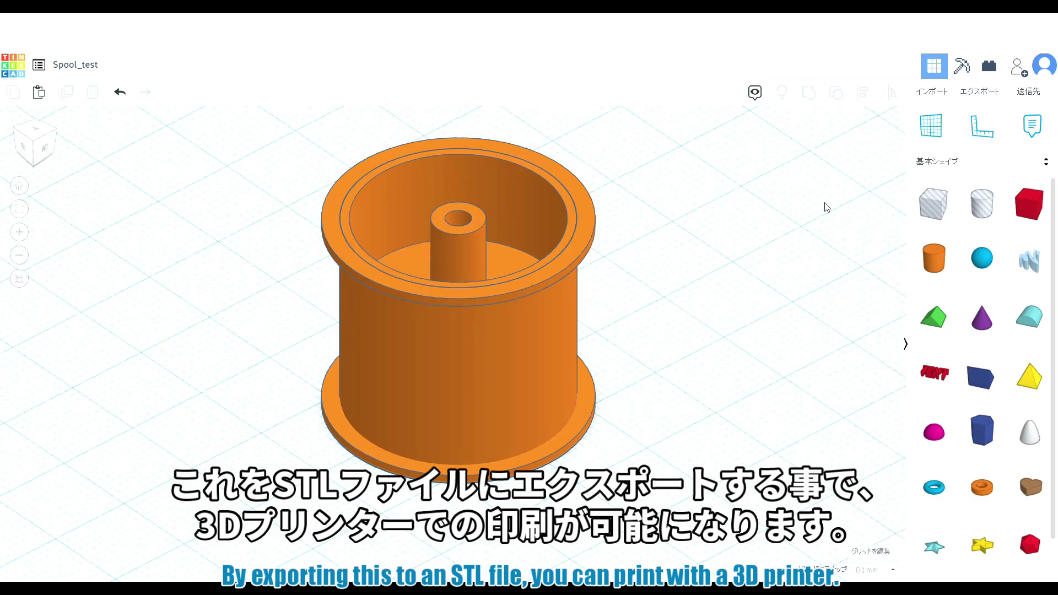
pyautogui.click(990, 93)
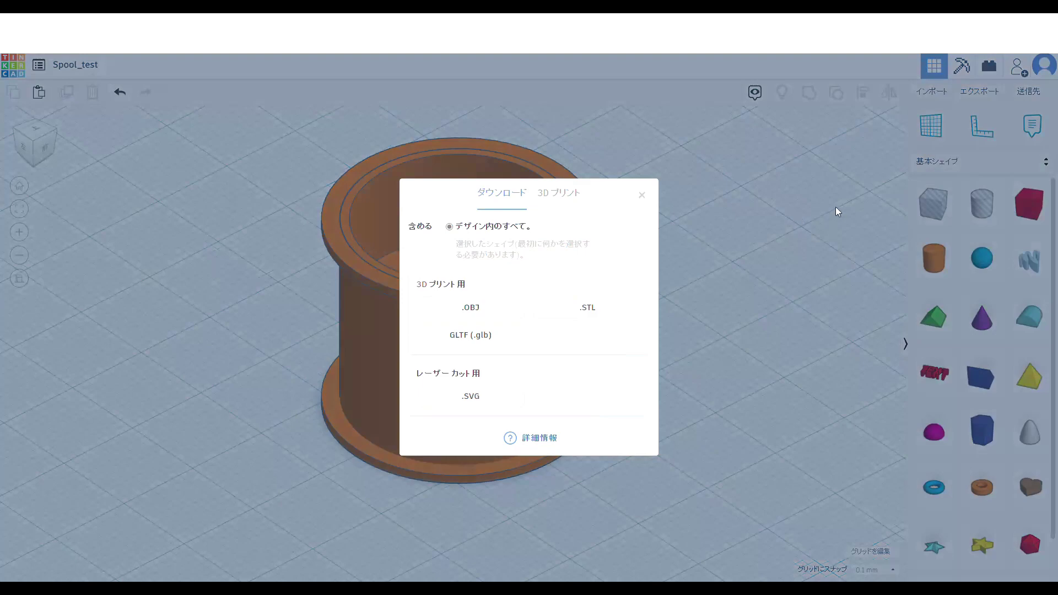
pyautogui.click(591, 309)
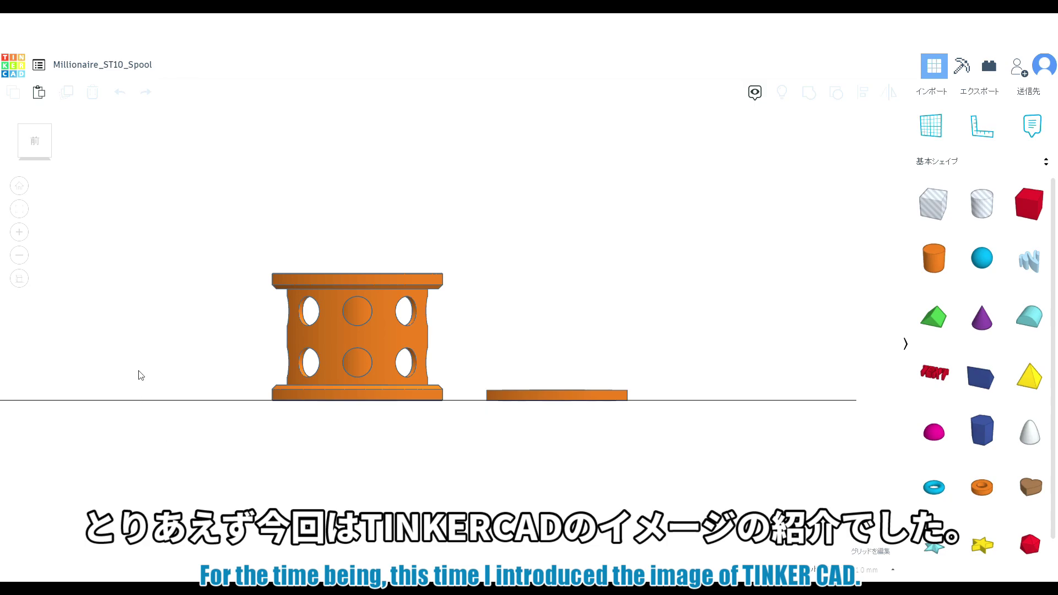
# Examine the perforated spool and the separate ring in the Millionaire_ST10_Spool design from above, below and the front.
pyautogui.click(37, 136)
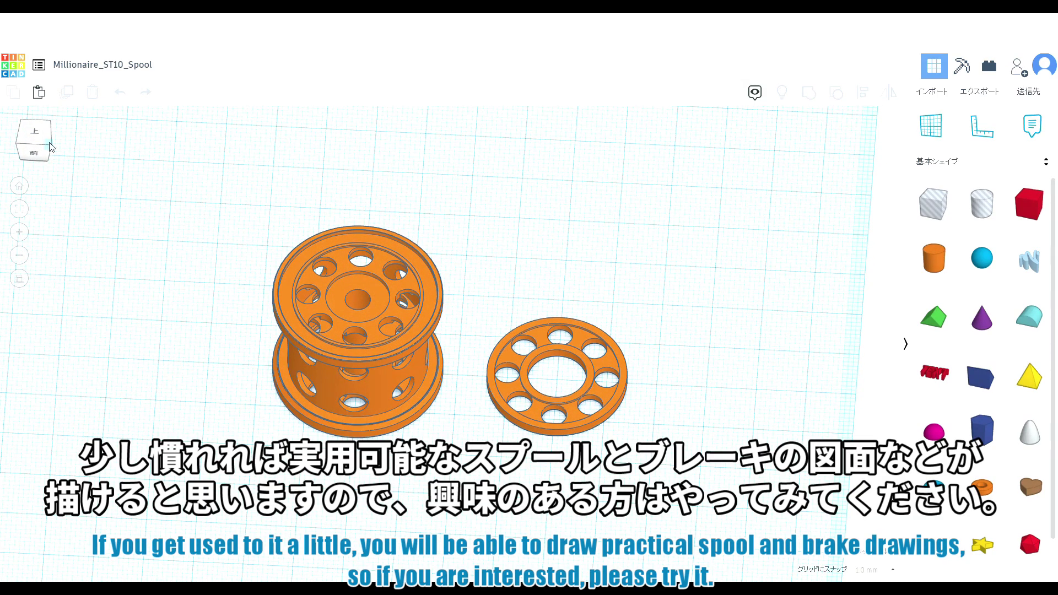
pyautogui.click(50, 146)
pyautogui.click(34, 126)
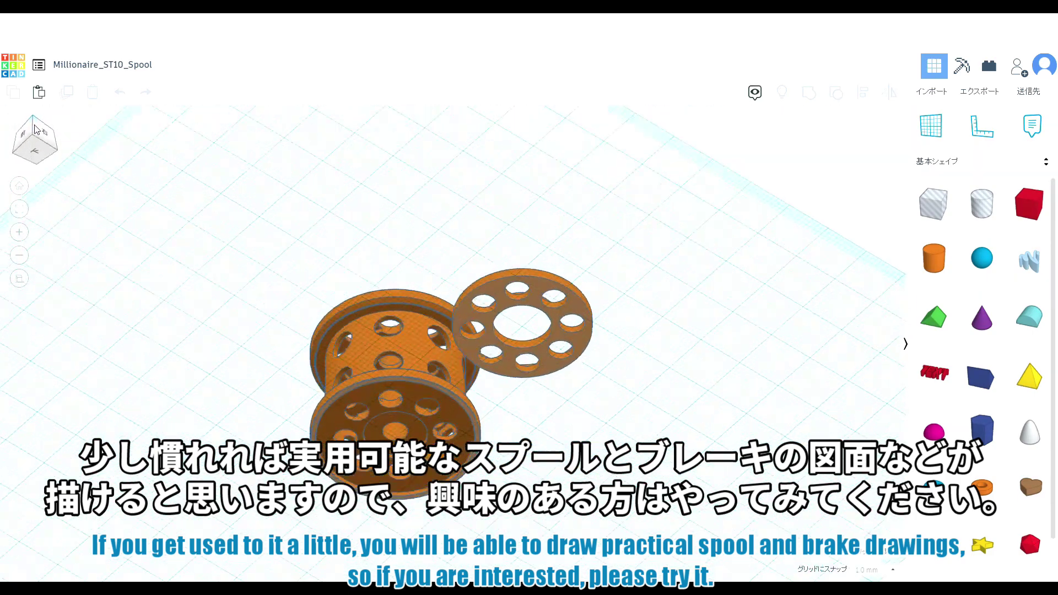
pyautogui.click(34, 126)
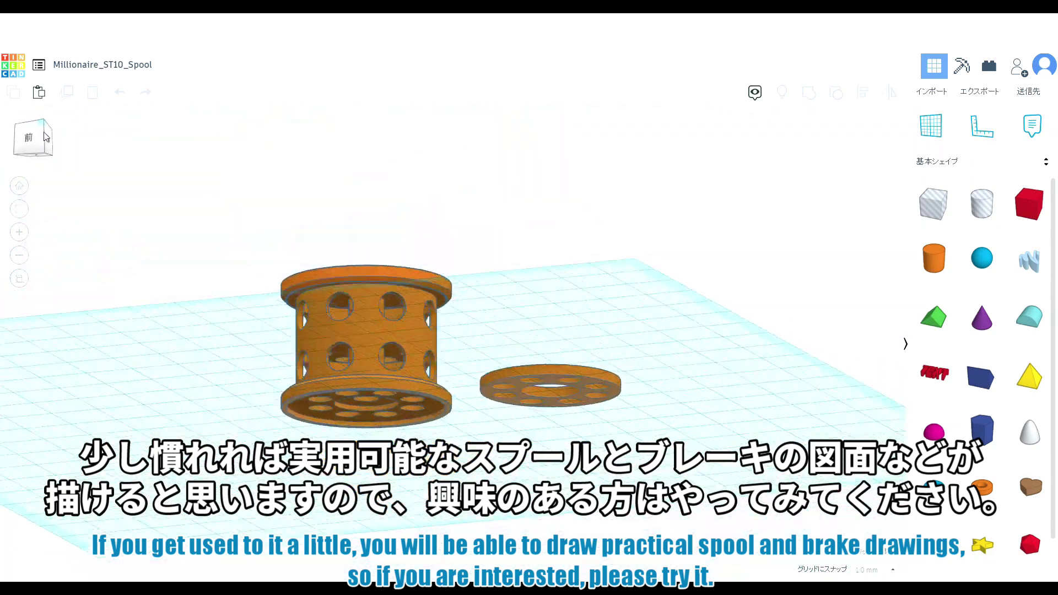
pyautogui.click(57, 139)
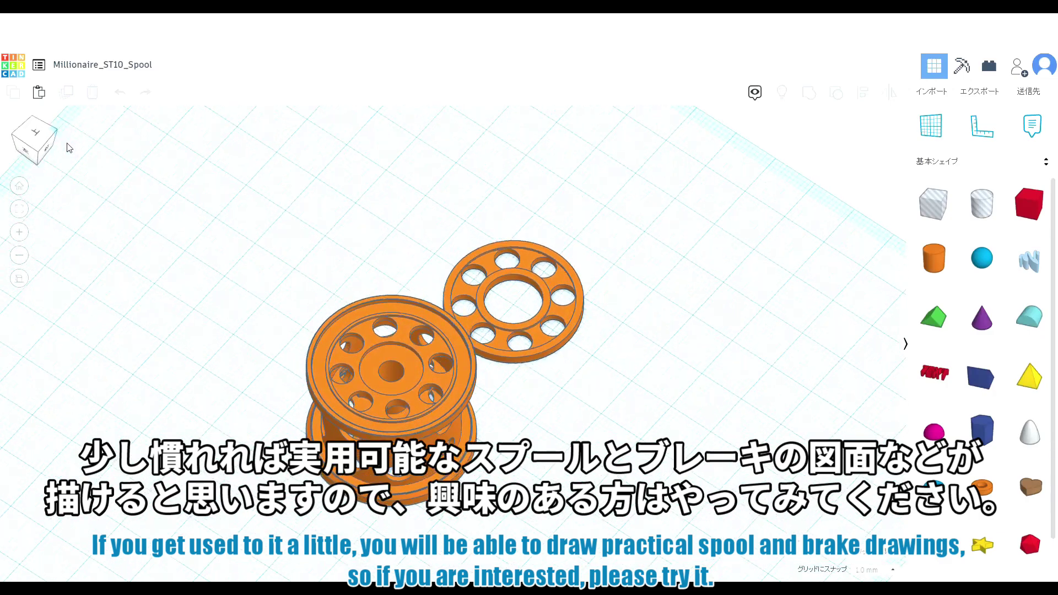
pyautogui.moveTo(66, 142)
pyautogui.mouseDown()
pyautogui.moveTo(55, 121)
pyautogui.moveTo(42, 132)
pyautogui.moveTo(53, 142)
pyautogui.mouseUp()
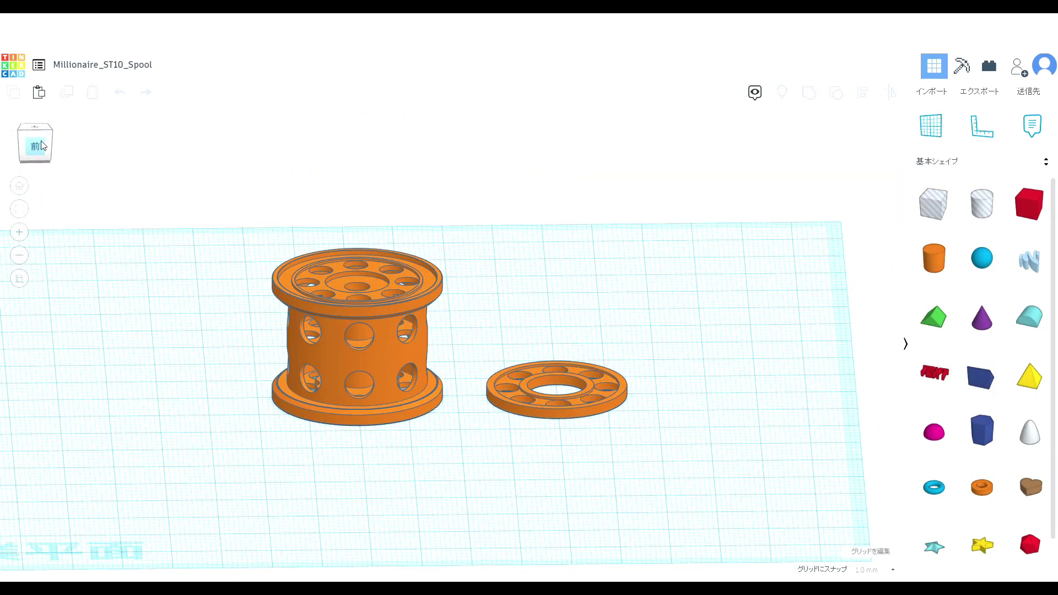
pyautogui.click(41, 146)
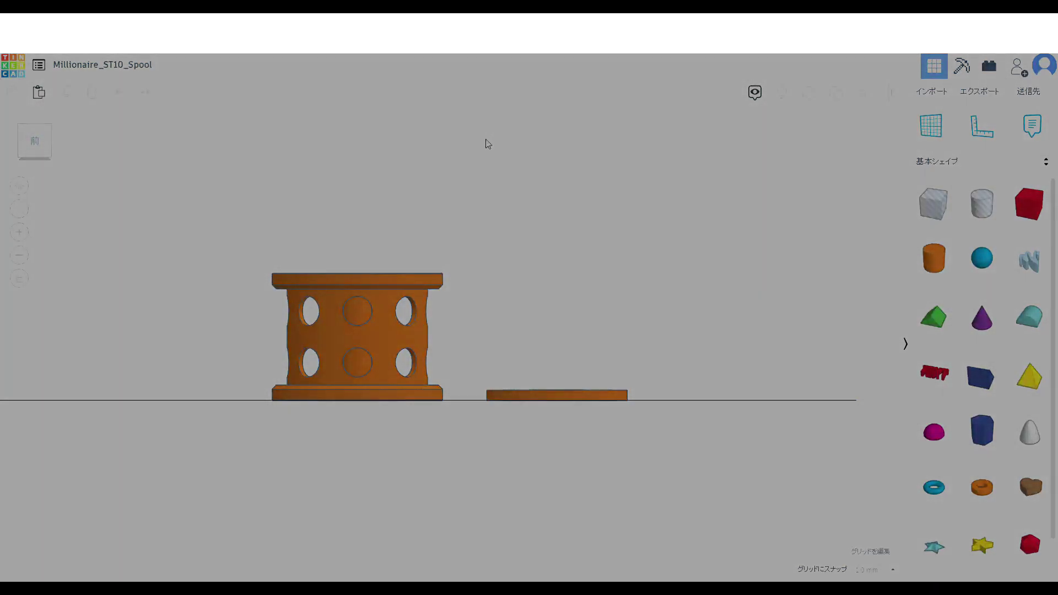